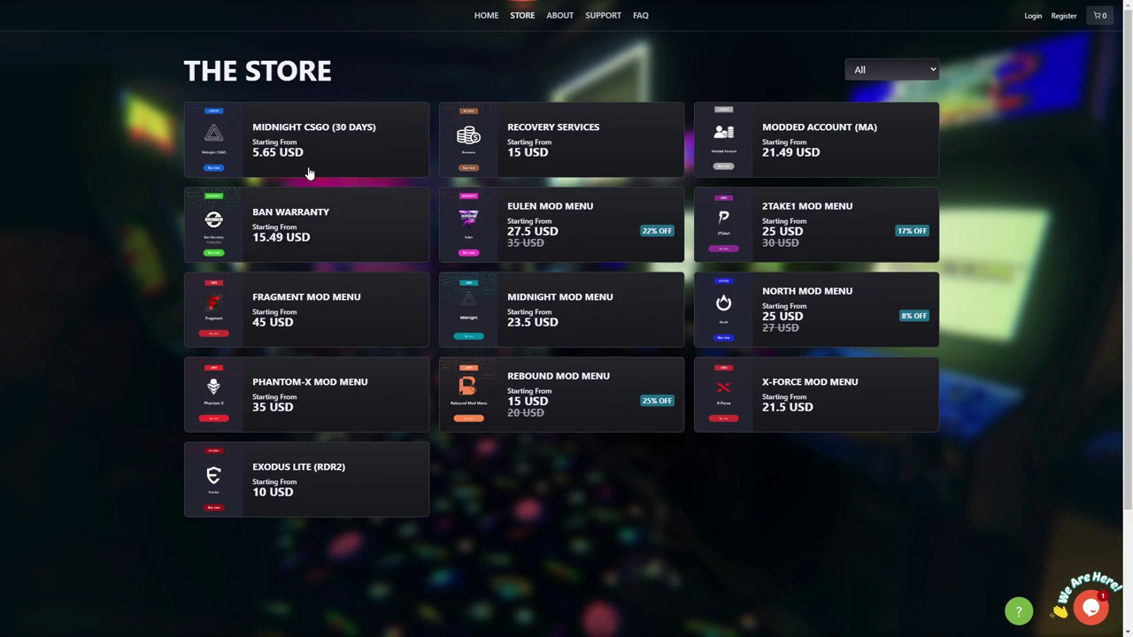
Step: Browse the store's product pages, viewing the Fragment Mod Menu and opening Midnight CSGO (30 Days)
click(387, 334)
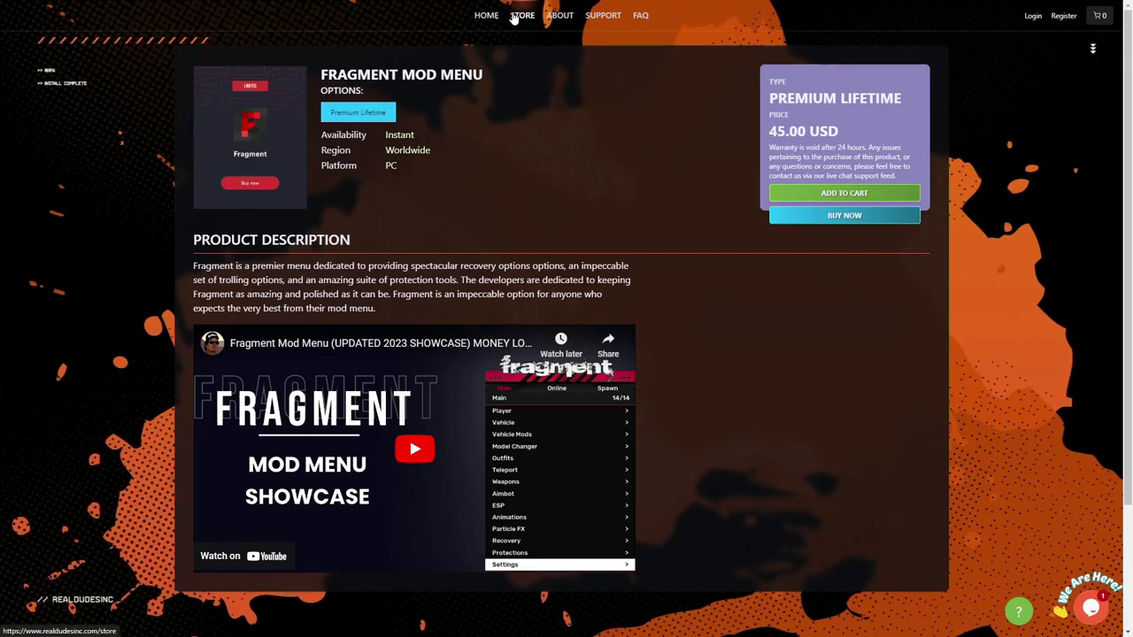
click(520, 15)
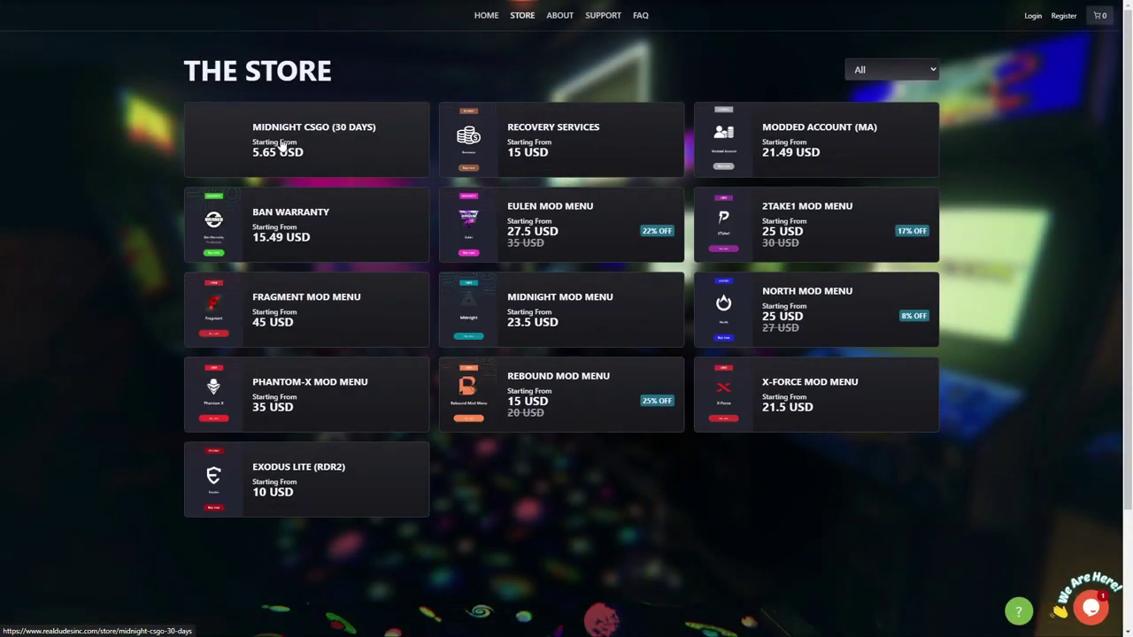
click(283, 146)
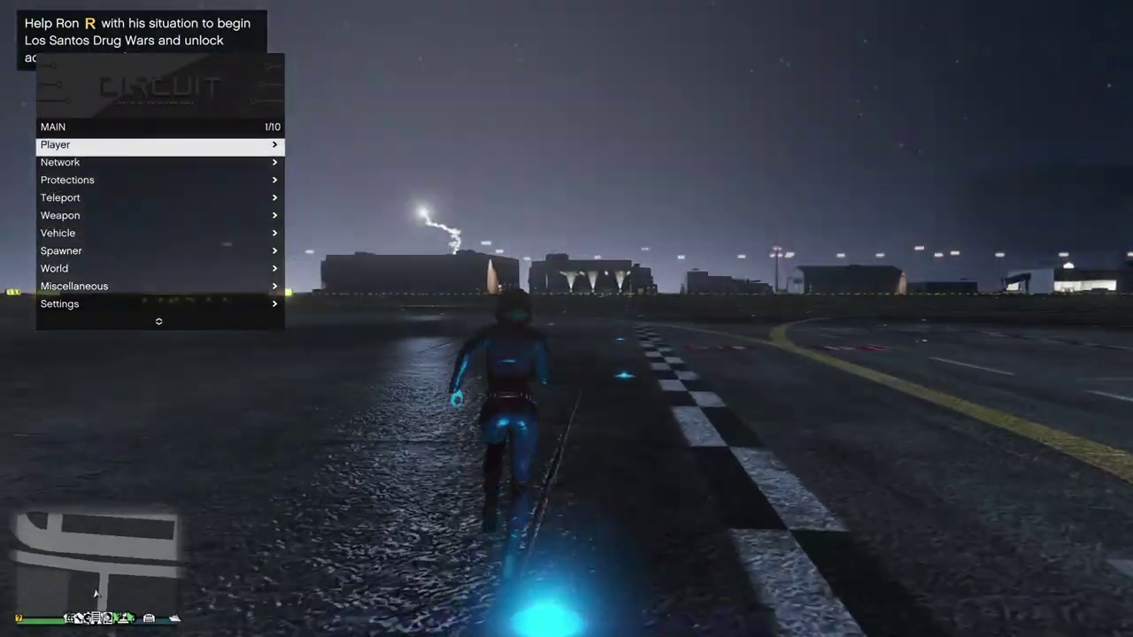
Step: Change the player model to Default Male from the online characters in the Circuit menu
key(Return)
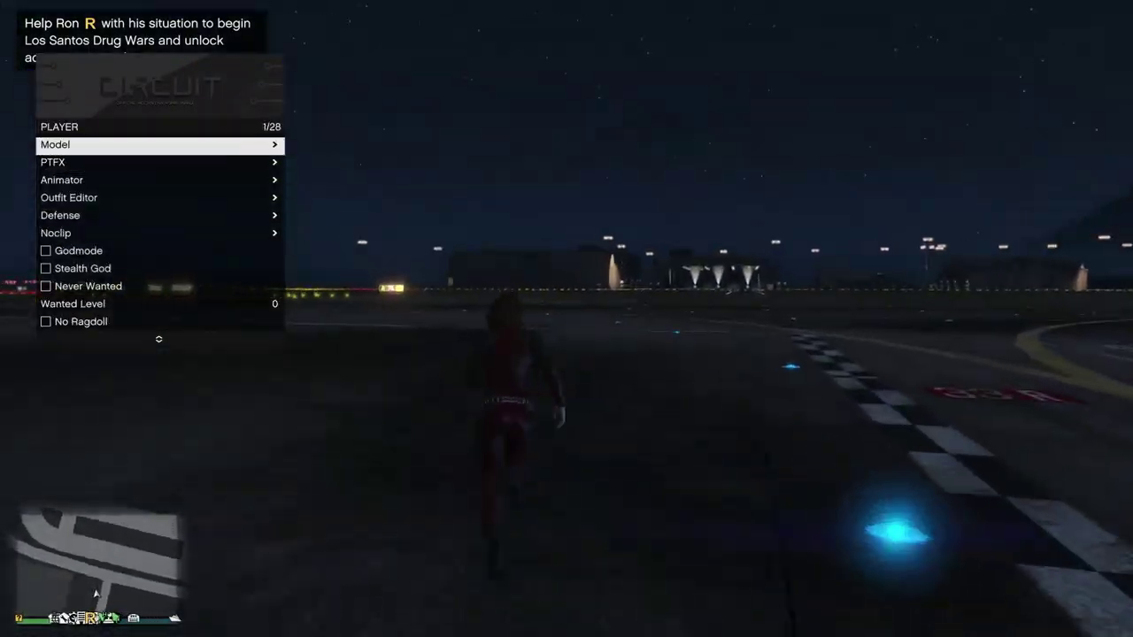
key(Return)
key(Down)
key(Down)
key(Down)
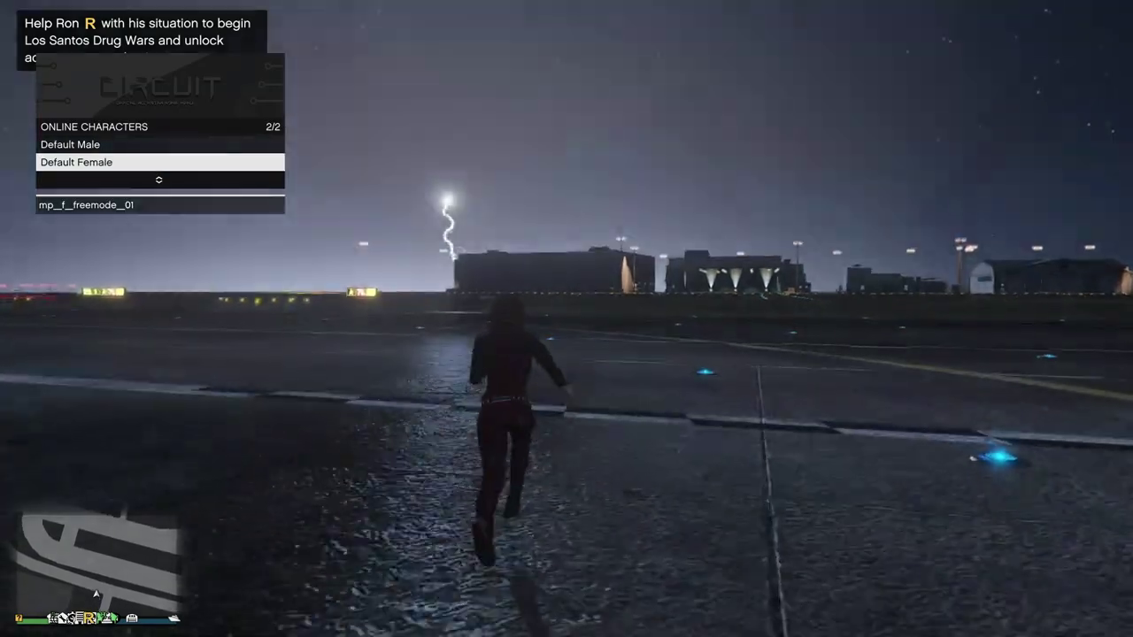
key(Up)
key(Return)
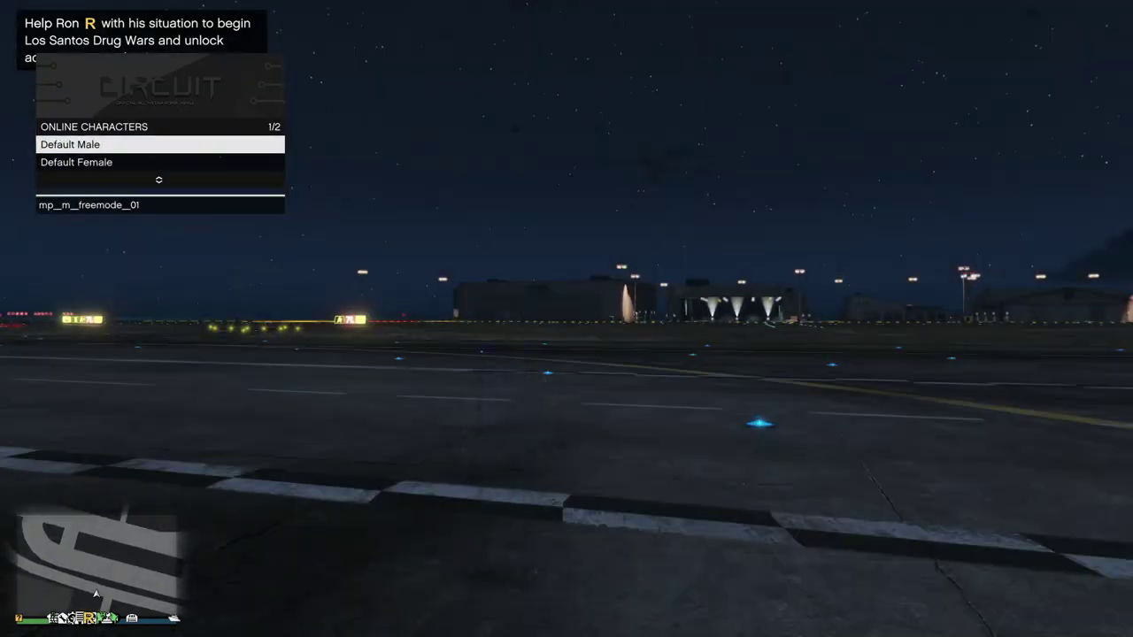
Step: Change the player model to Michael from the main characters
key(BackSpace)
key(Return)
key(Return)
key(w)
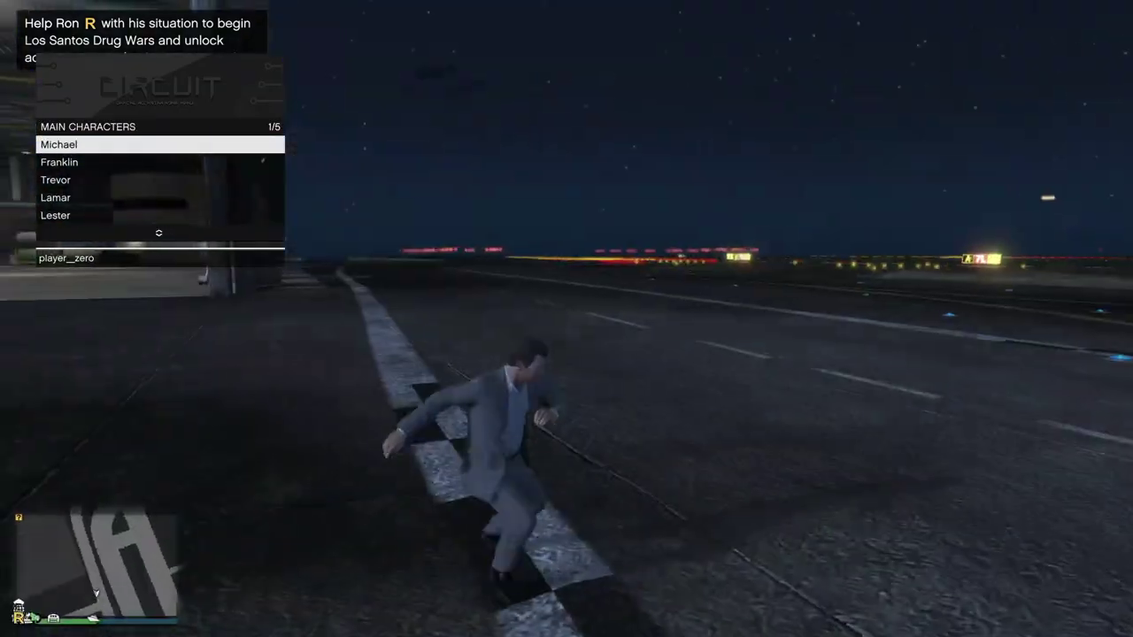
key(BackSpace)
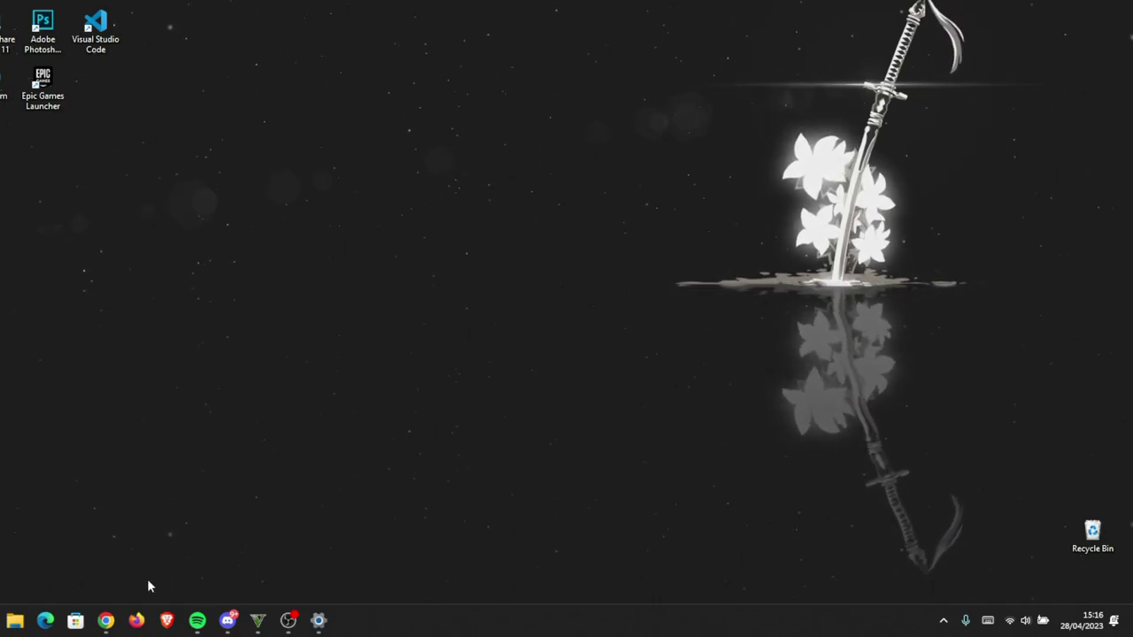
Step: Switch to Chrome and redeem the licence key on the Circuit dashboard by pasting it into the license key field
click(112, 622)
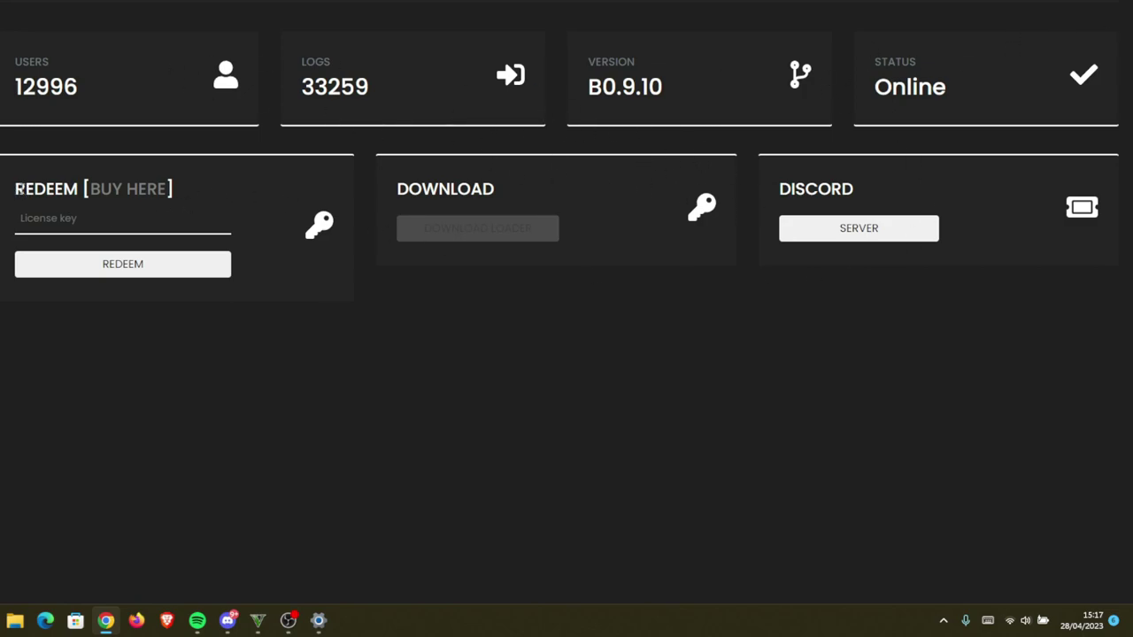
drag(15, 189, 203, 184)
click(167, 186)
click(52, 218)
key(ctrl+v)
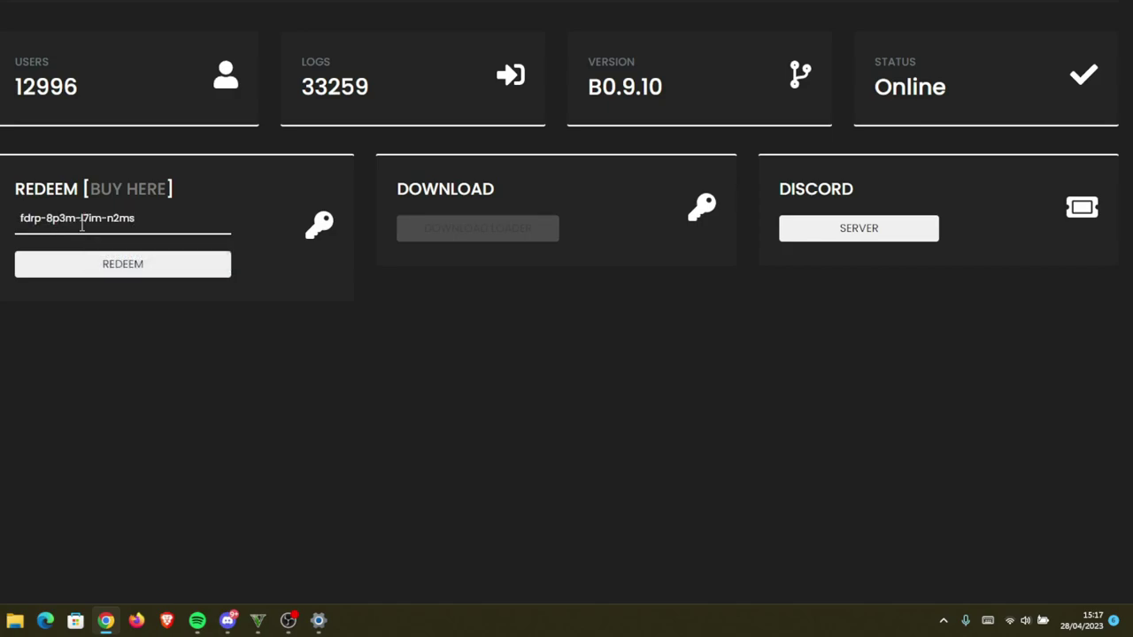
drag(147, 223, 0, 228)
click(156, 218)
drag(138, 221, 0, 221)
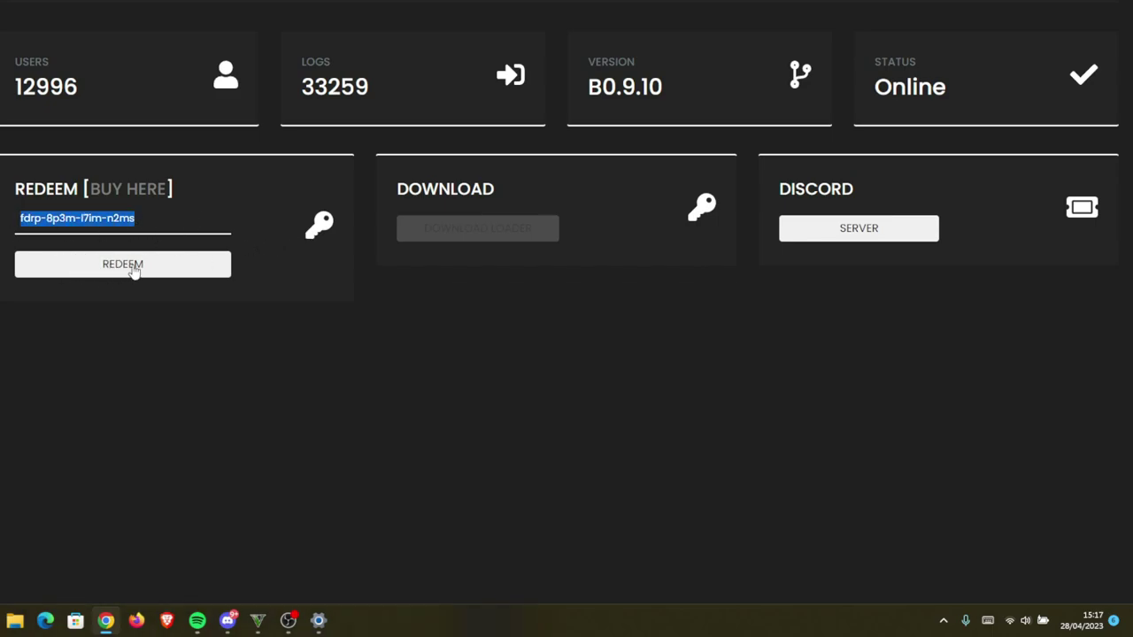
click(103, 268)
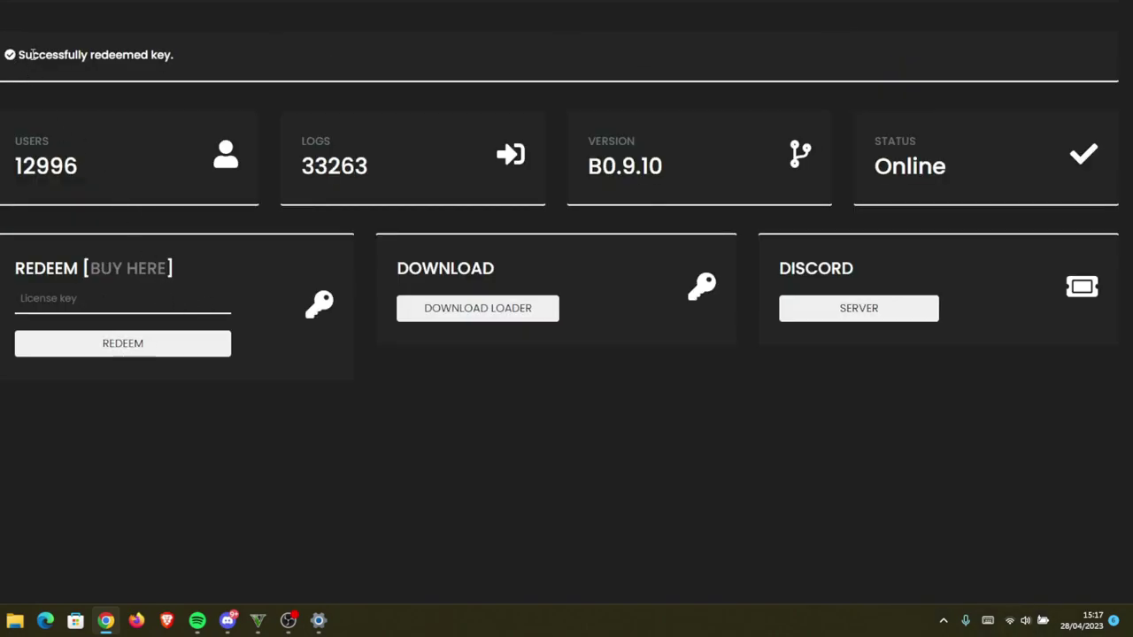
Step: Download the Circuit loader from the dashboard and open a new browser tab
drag(18, 55, 185, 51)
click(185, 50)
click(485, 313)
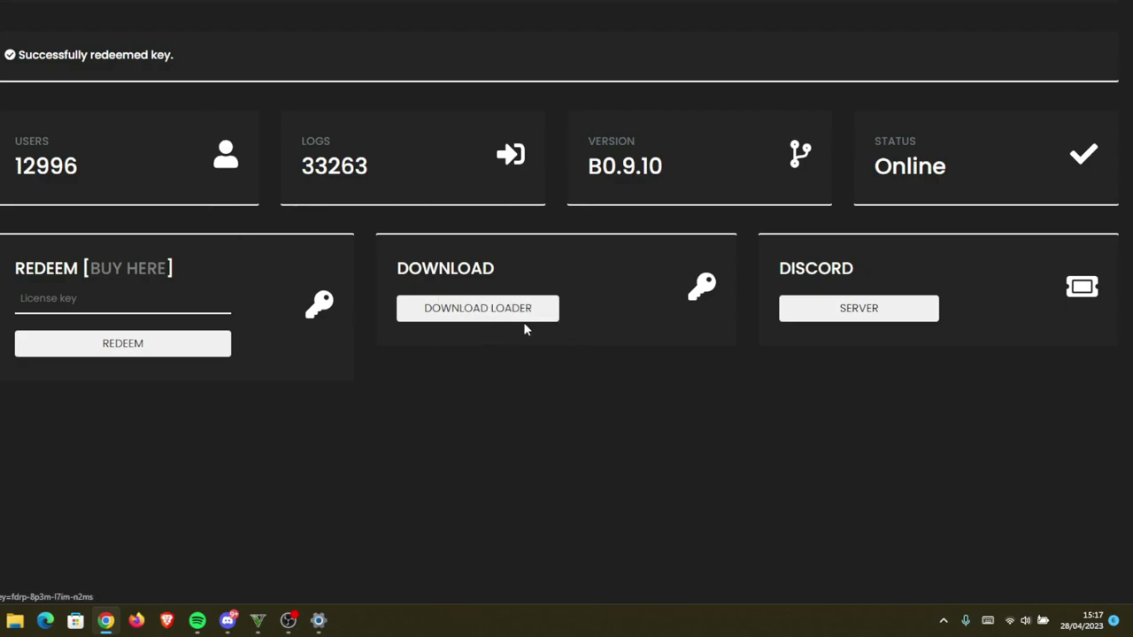
click(453, 311)
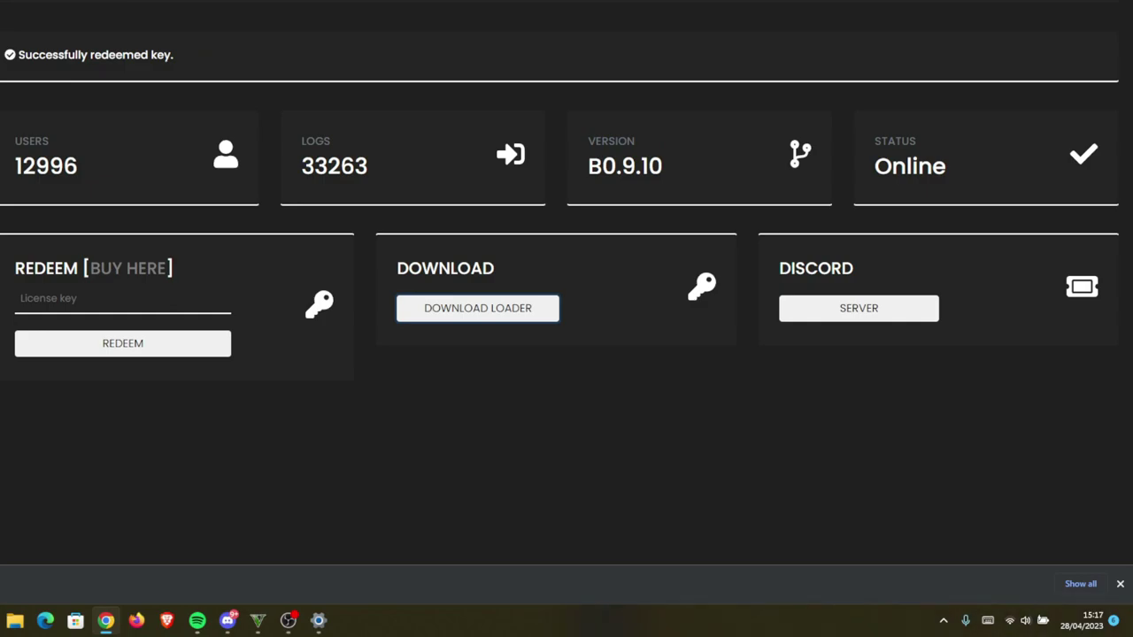
key(ctrl+t)
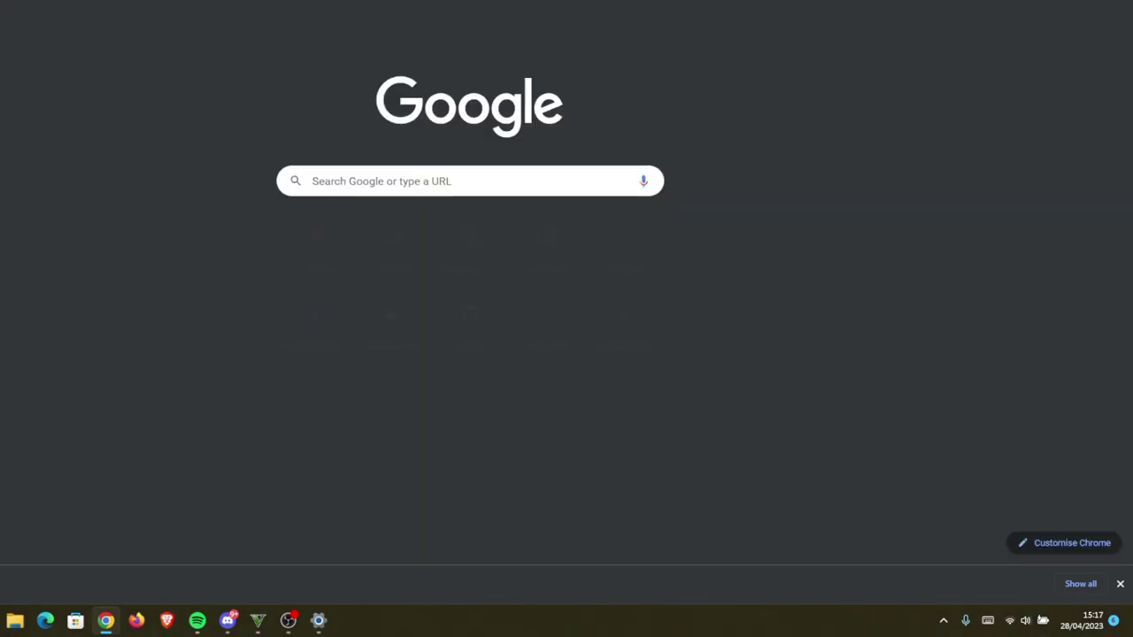
Step: Switch to OBS Studio, adjust the Display Capture source to show the full screen, and return to Chrome
click(289, 621)
click(403, 413)
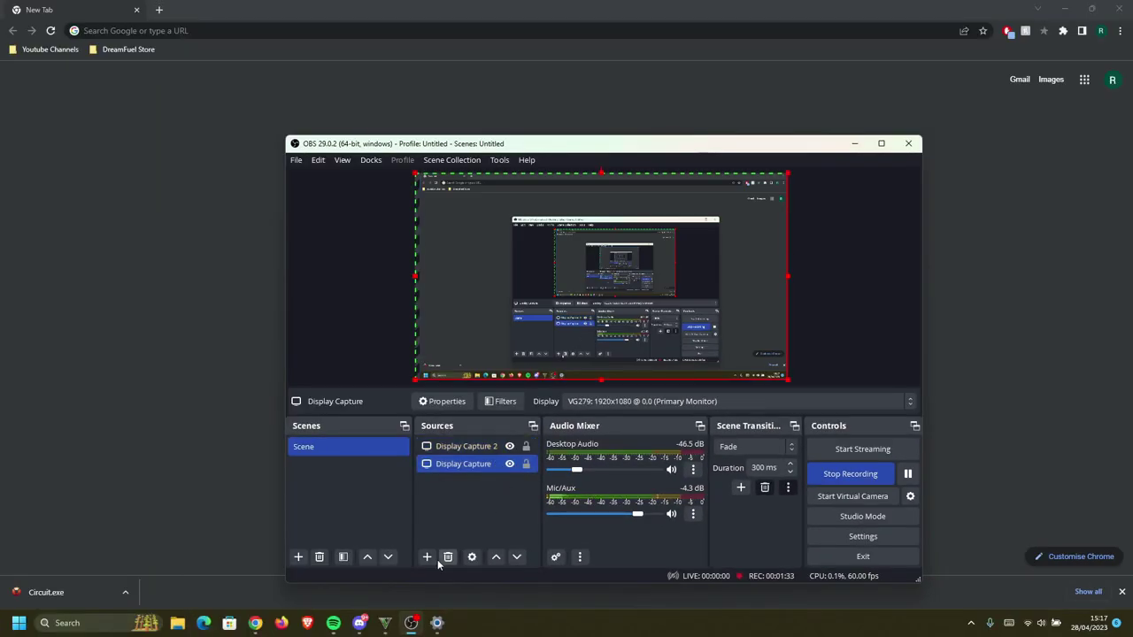
click(493, 541)
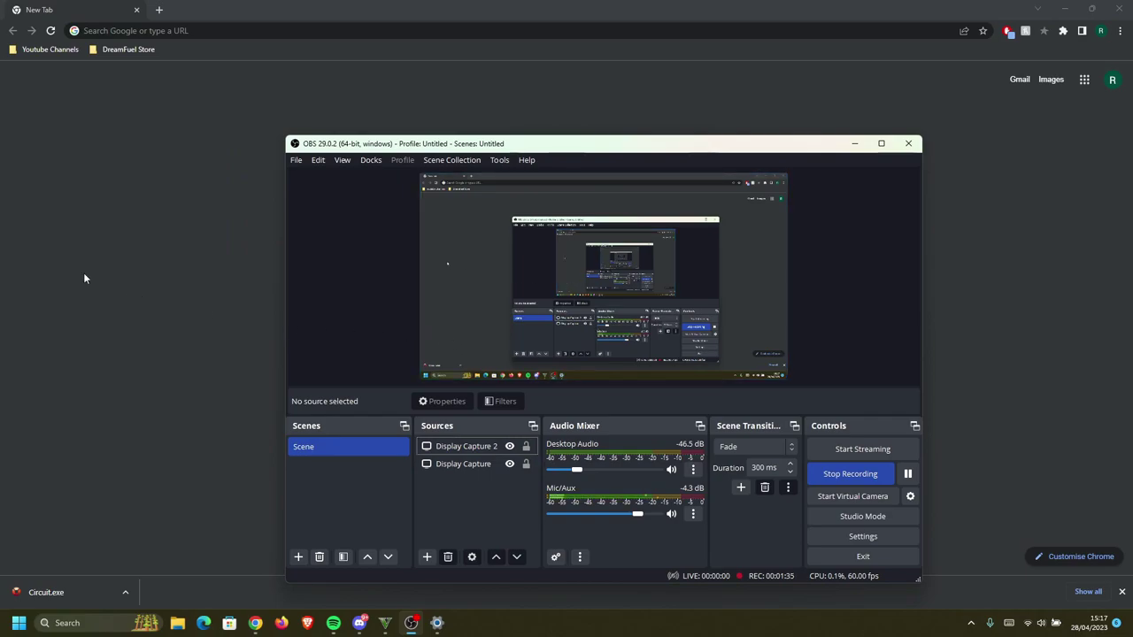
click(126, 244)
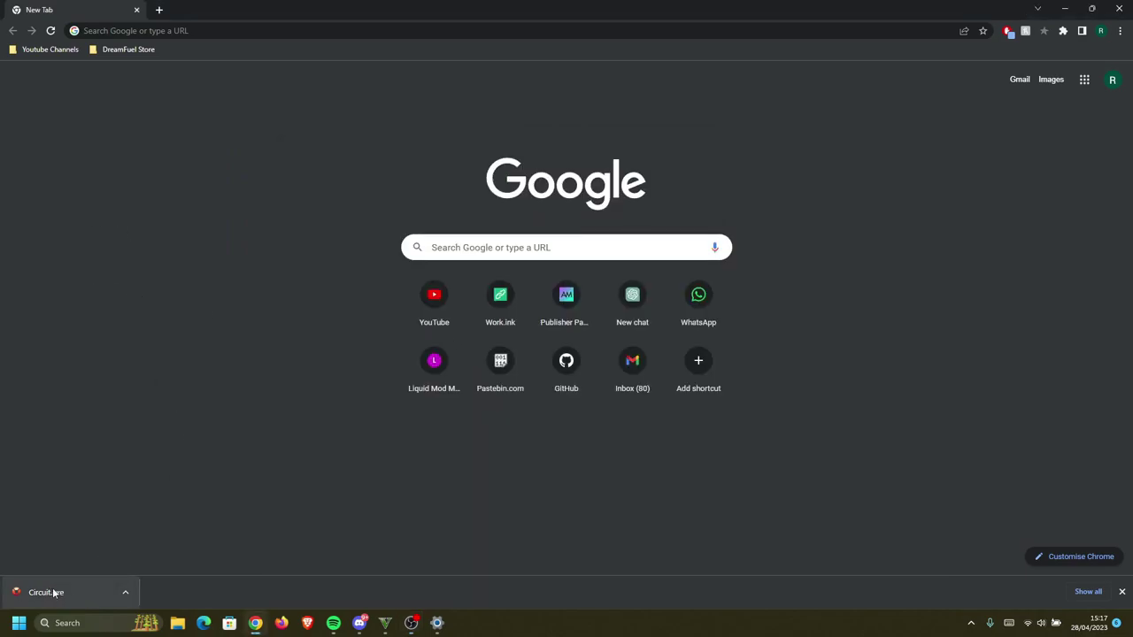
Step: Show the downloaded Circuit.exe in its folder
click(126, 599)
click(182, 550)
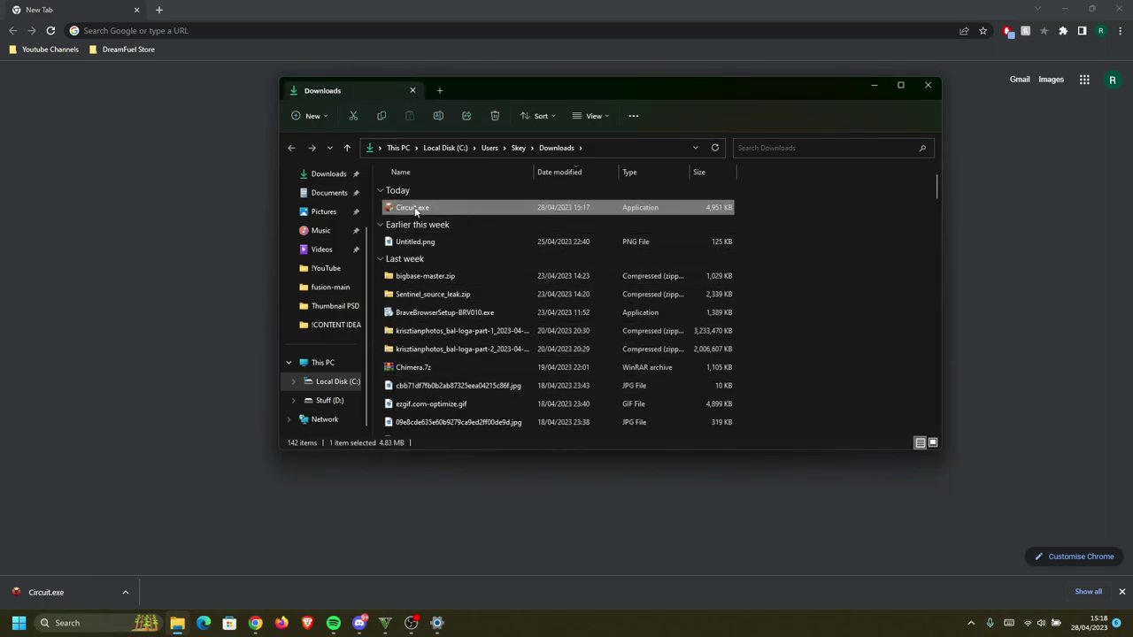
Step: Search Windows for "anti", open Windows Security, and move its window toward the middle of the screen
click(138, 613)
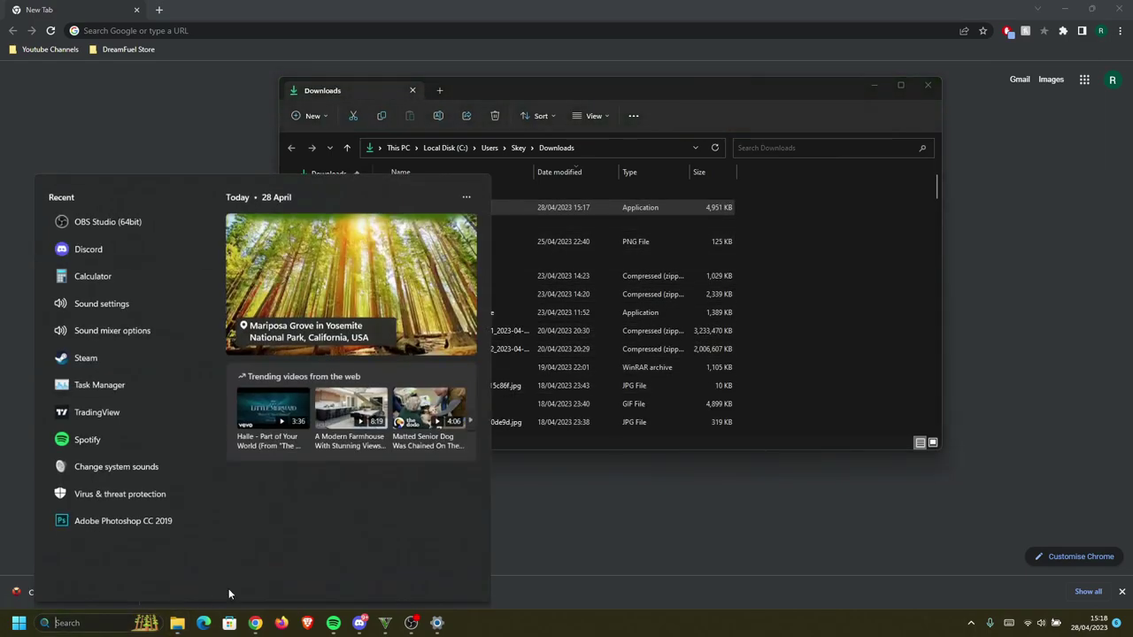
text(anti)
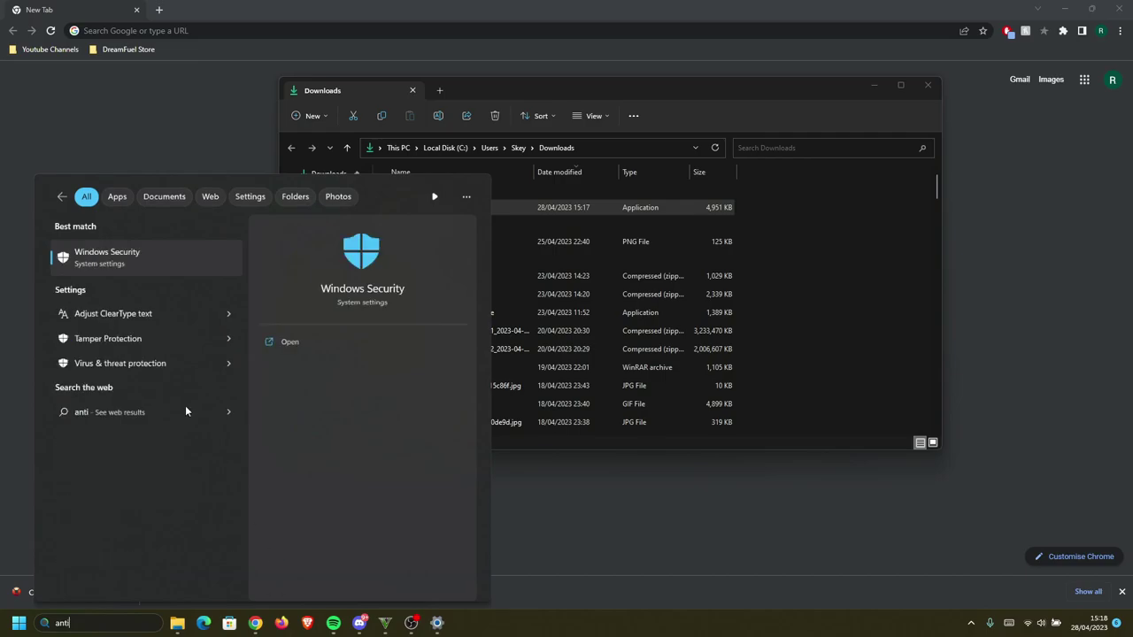
click(148, 257)
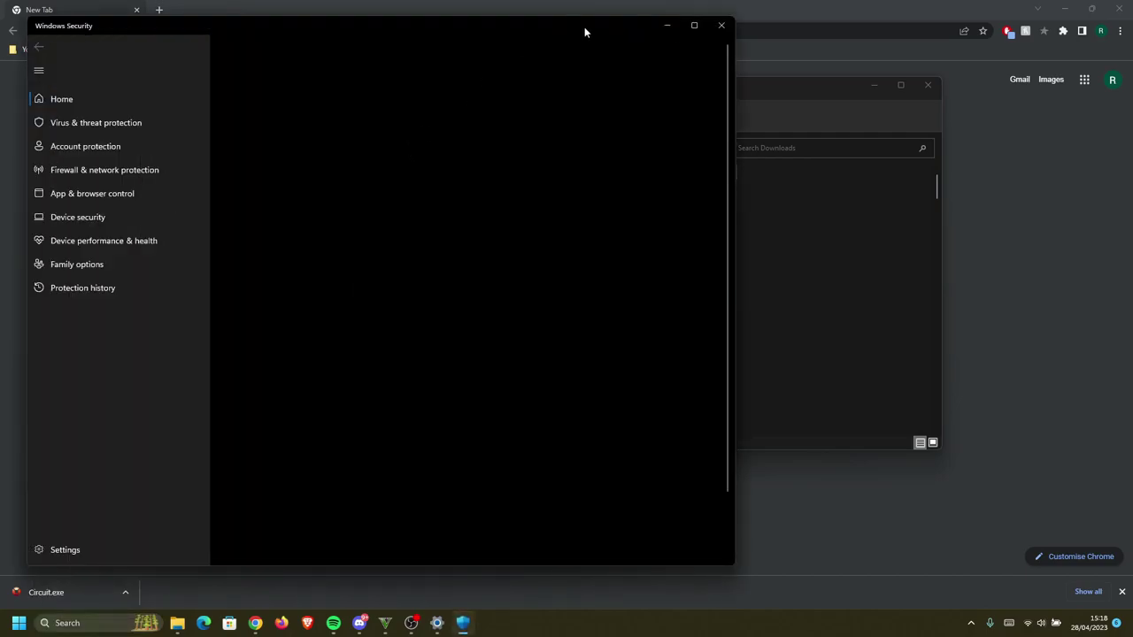
drag(585, 27, 723, 42)
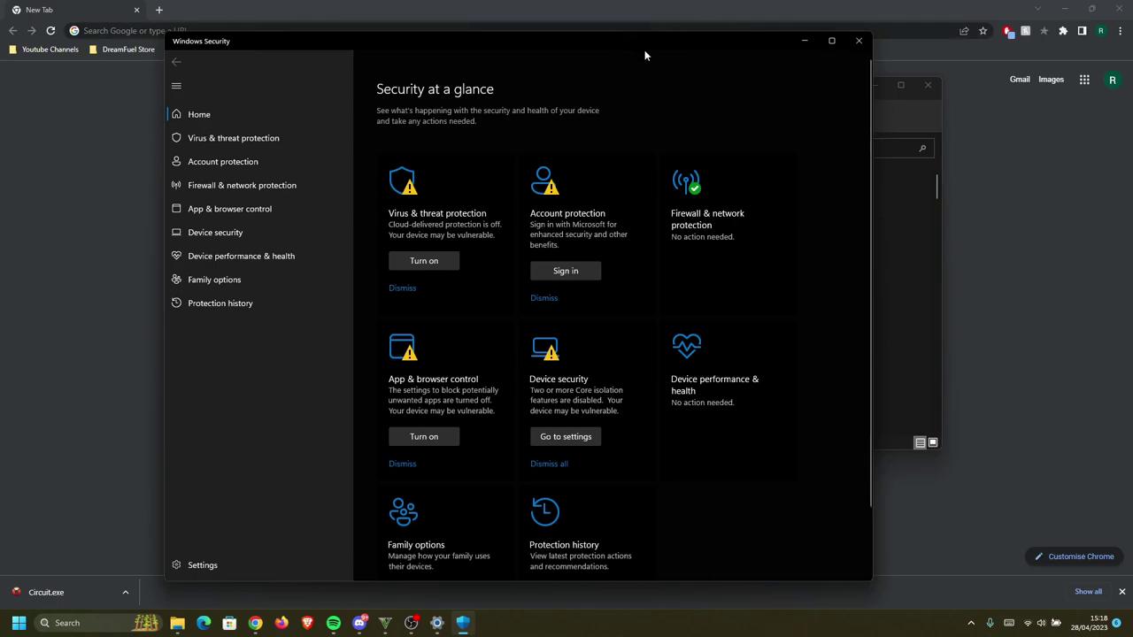
mouse_move(615, 44)
mouse_down()
mouse_move(700, 47)
mouse_move(670, 30)
mouse_move(632, 43)
mouse_up()
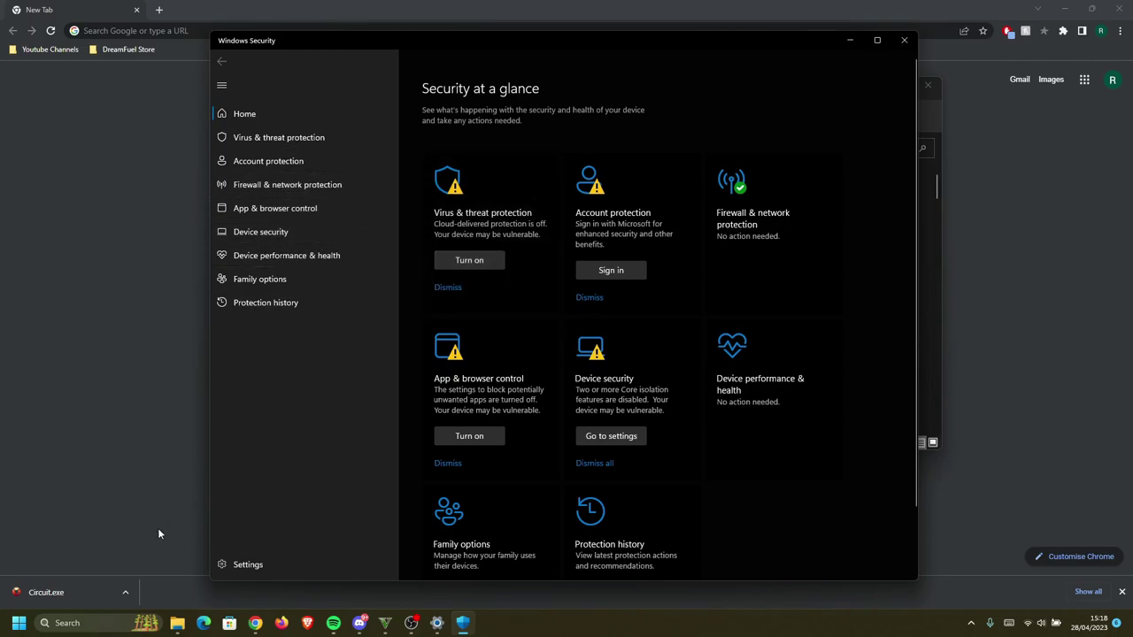
Step: Turn off Real-time protection in the Virus & threat protection settings and close Windows Security
click(270, 139)
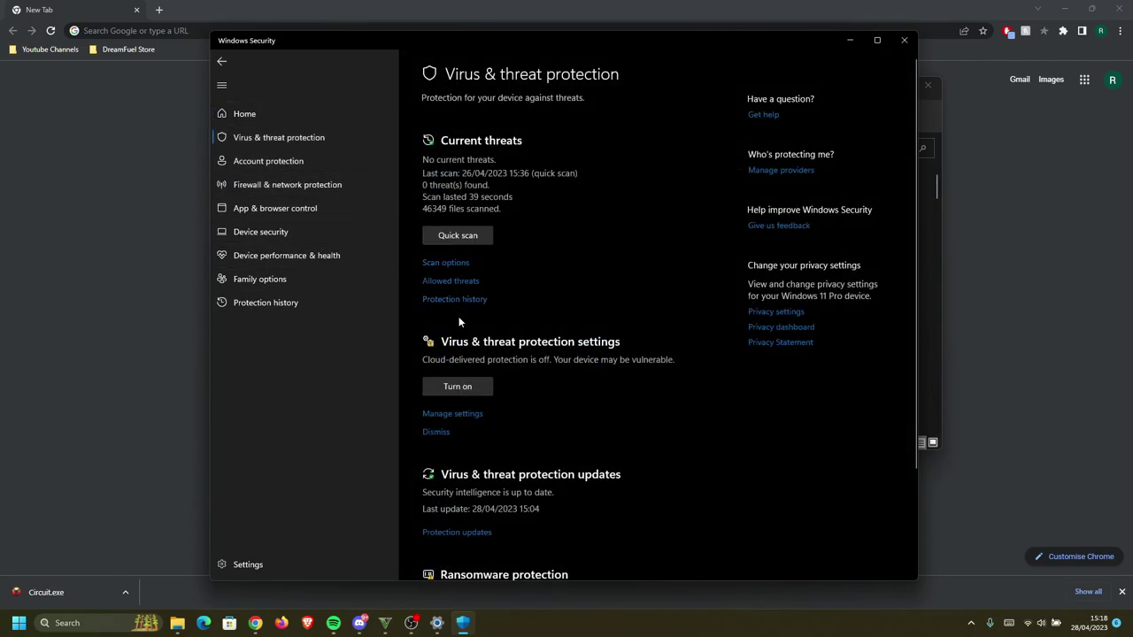
click(451, 414)
click(434, 215)
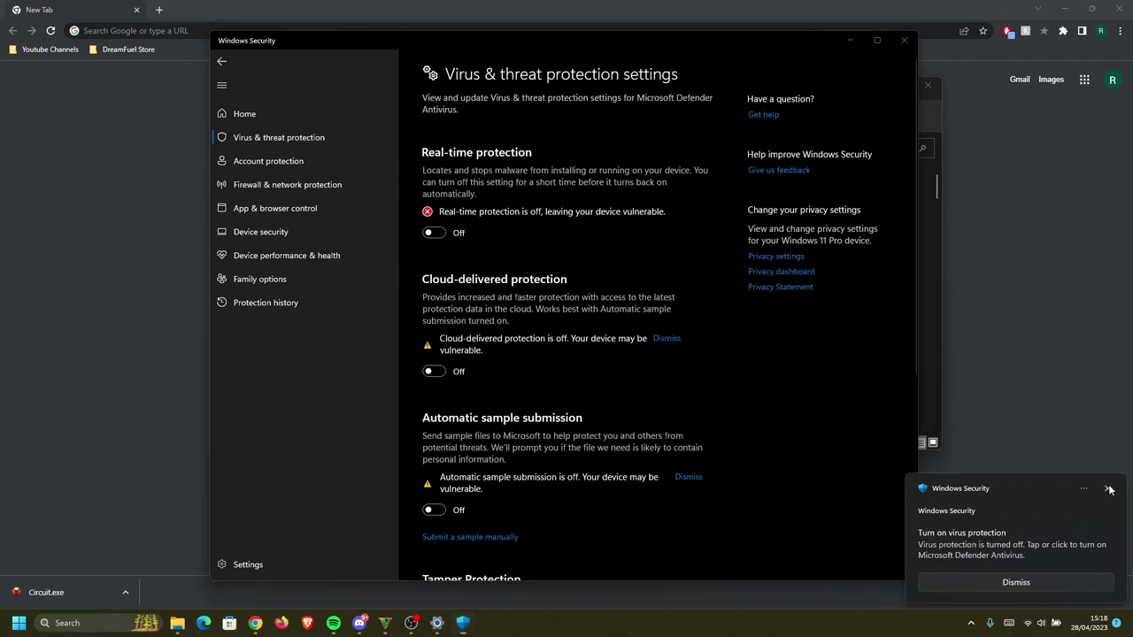
click(1110, 489)
click(972, 624)
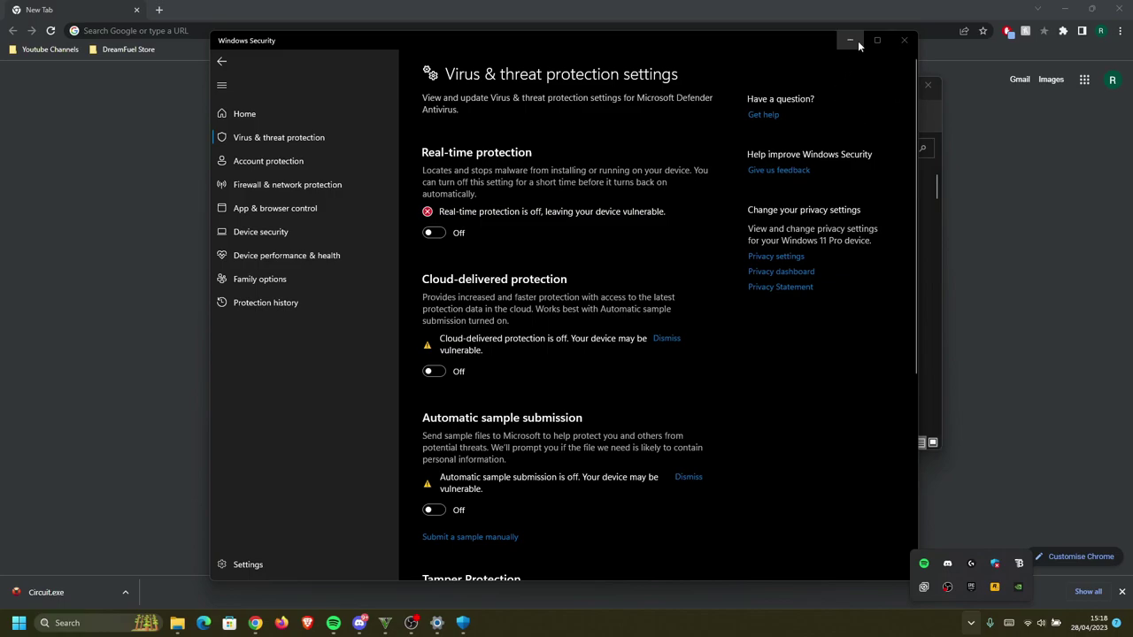
click(904, 40)
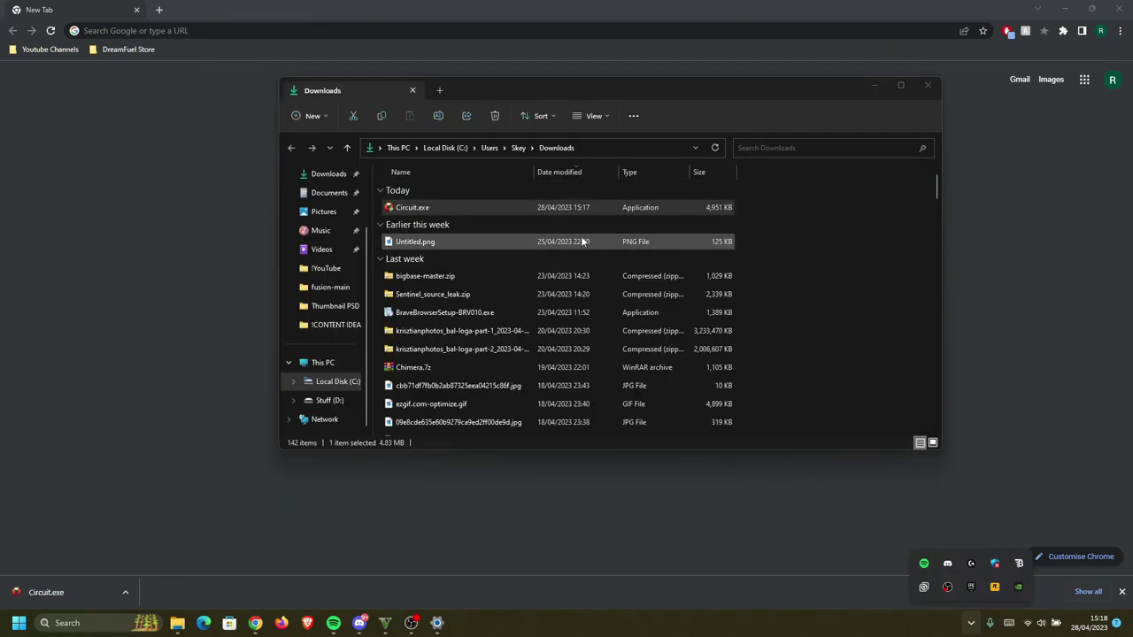
Step: Launch Circuit.exe from the Downloads folder and allow it to run anyway past the SmartScreen block
double_click(445, 208)
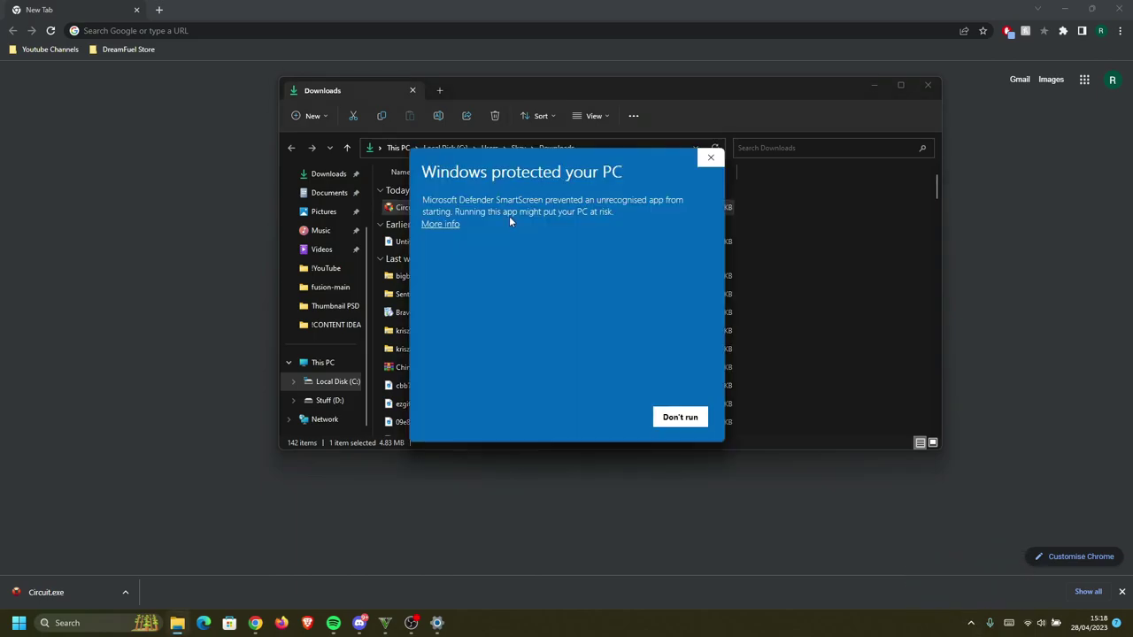
click(442, 224)
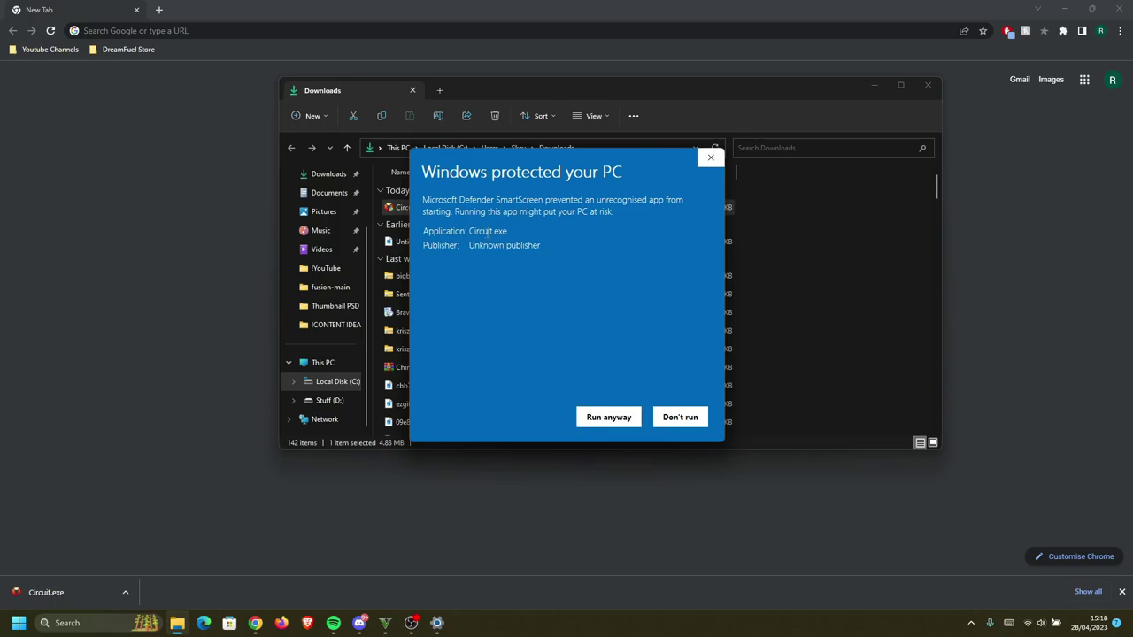
click(620, 416)
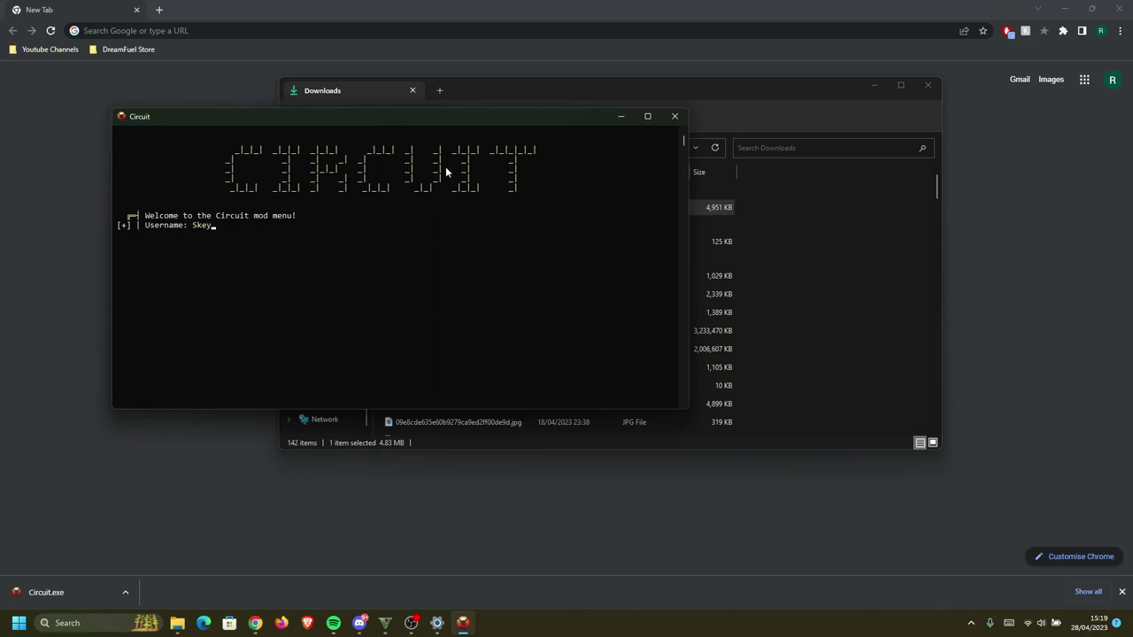
Step: Sign in to the Circuit loader with the account username and password, and move the new console window aside
text(T)
key(Return)
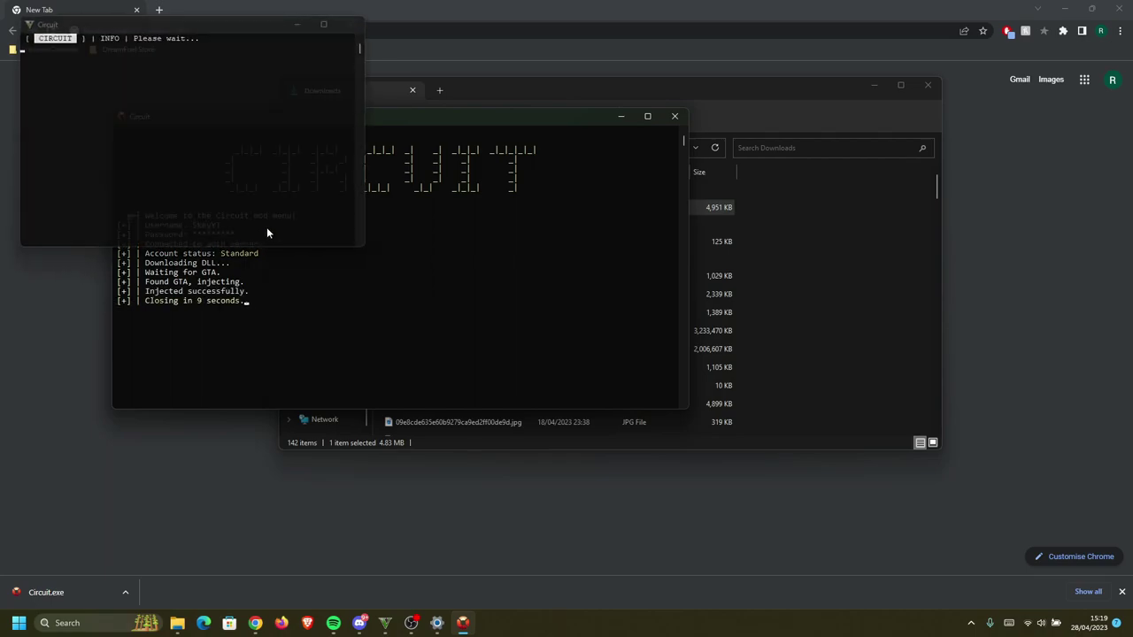
drag(192, 28, 613, 92)
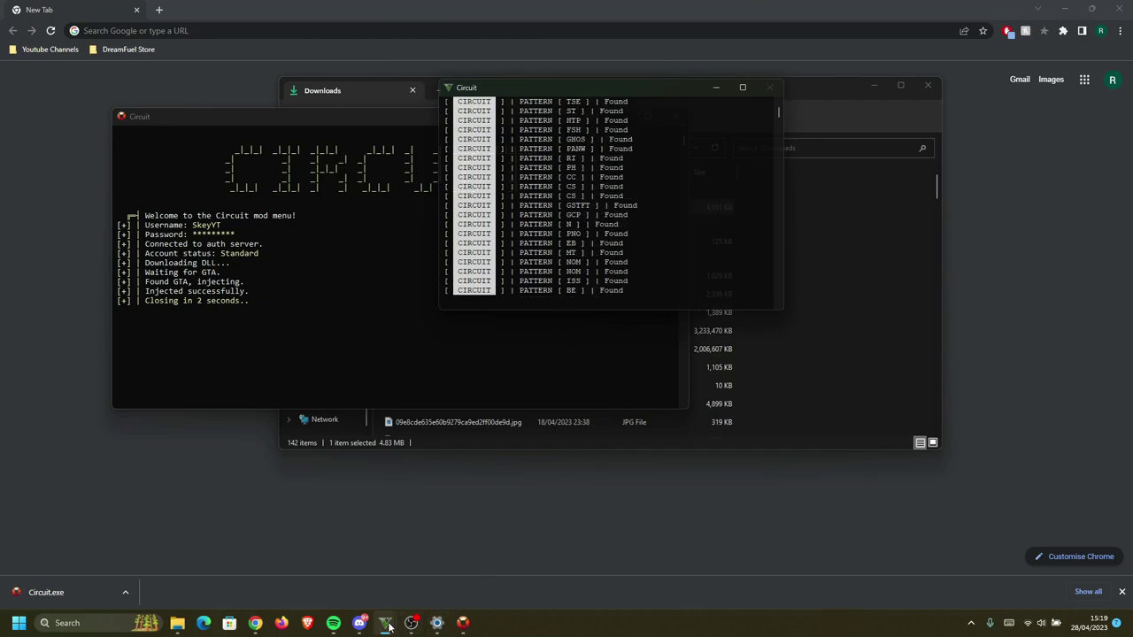
Step: Switch to the running GTA V game and walk the character forward across the beach
mouse_move(390, 625)
click(377, 557)
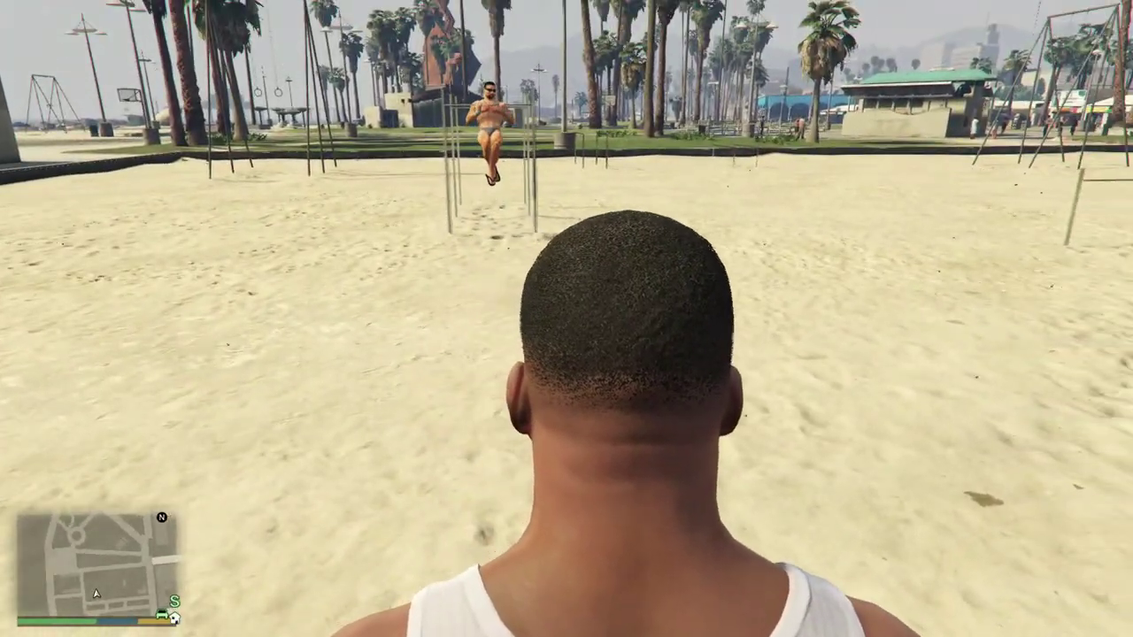
key(w)
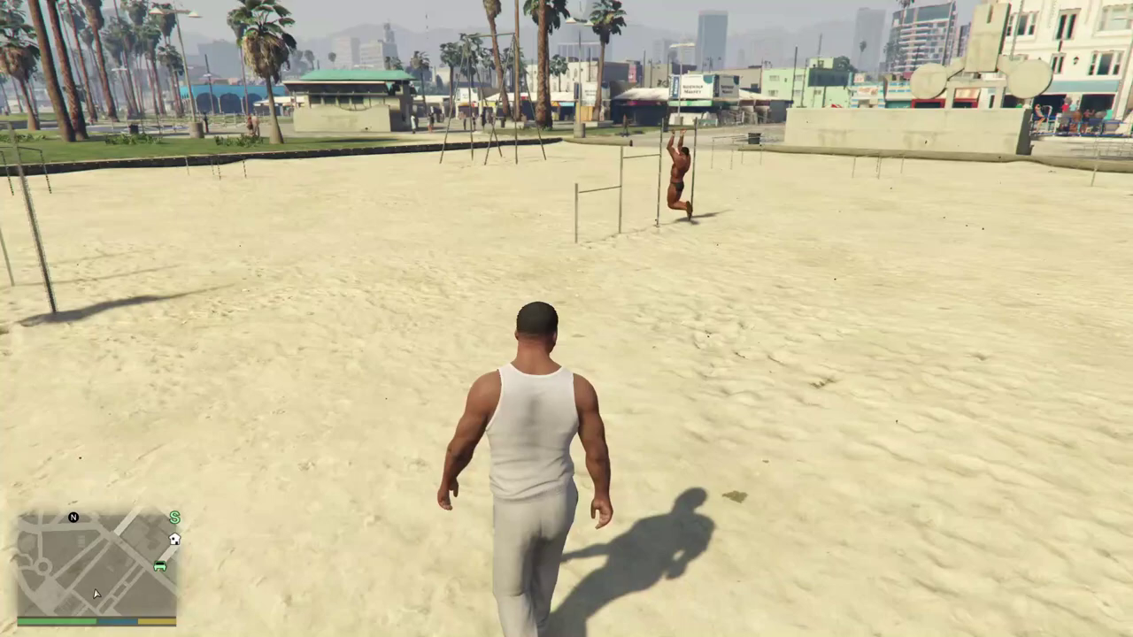
Step: Check the Circuit console output, return to GTA V, and bring up the Circuit menu
key(alt+Tab)
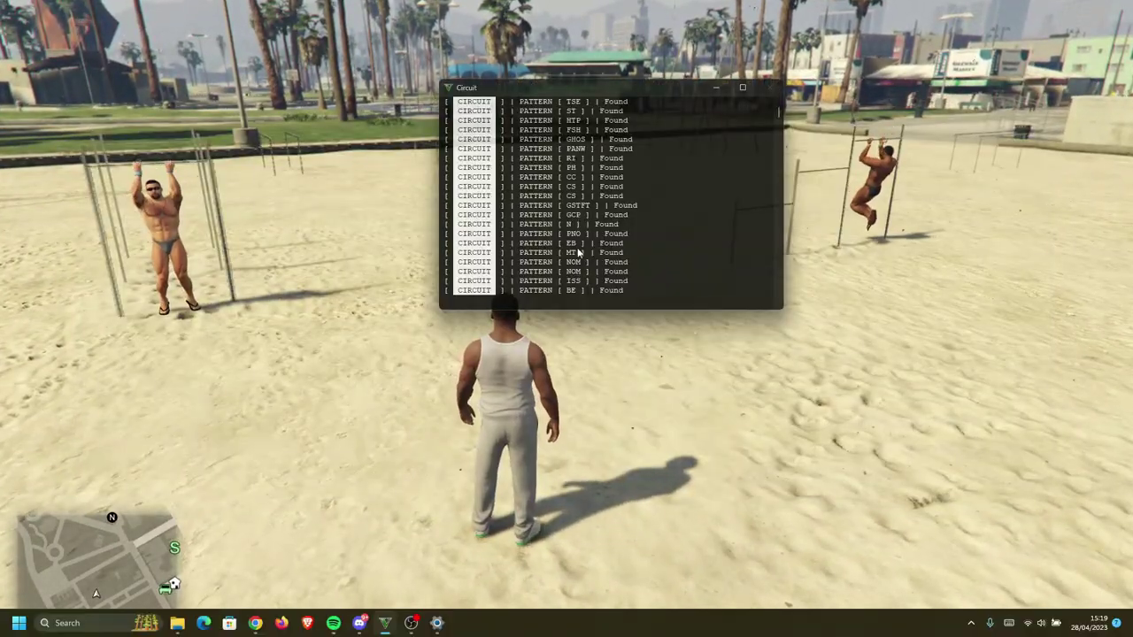
click(647, 356)
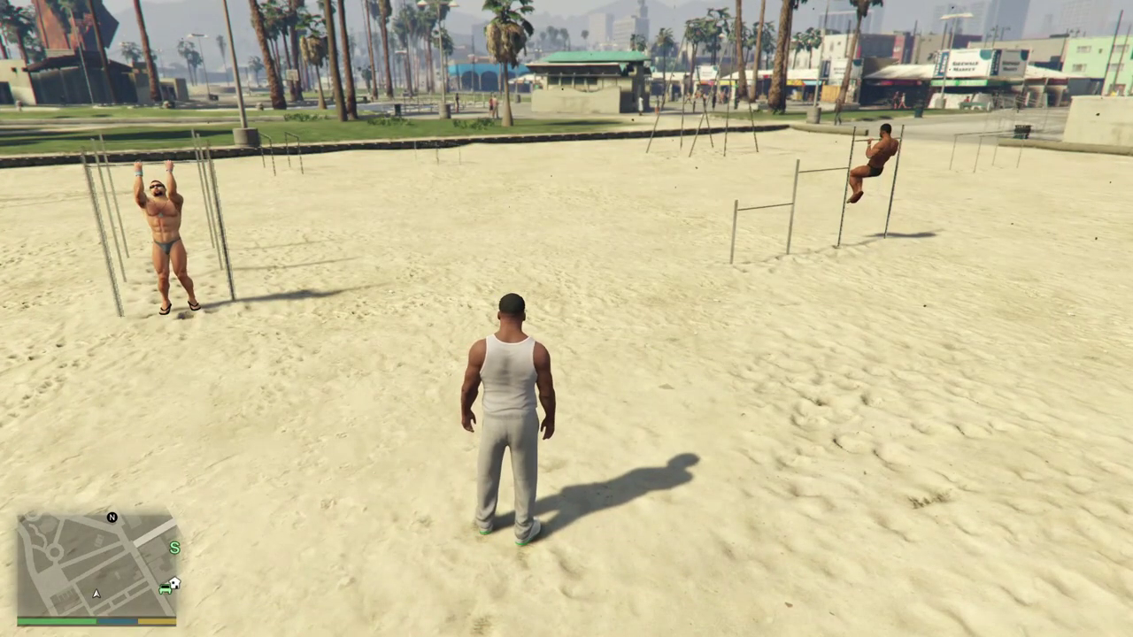
key(F4)
key(F4)
key(F4)
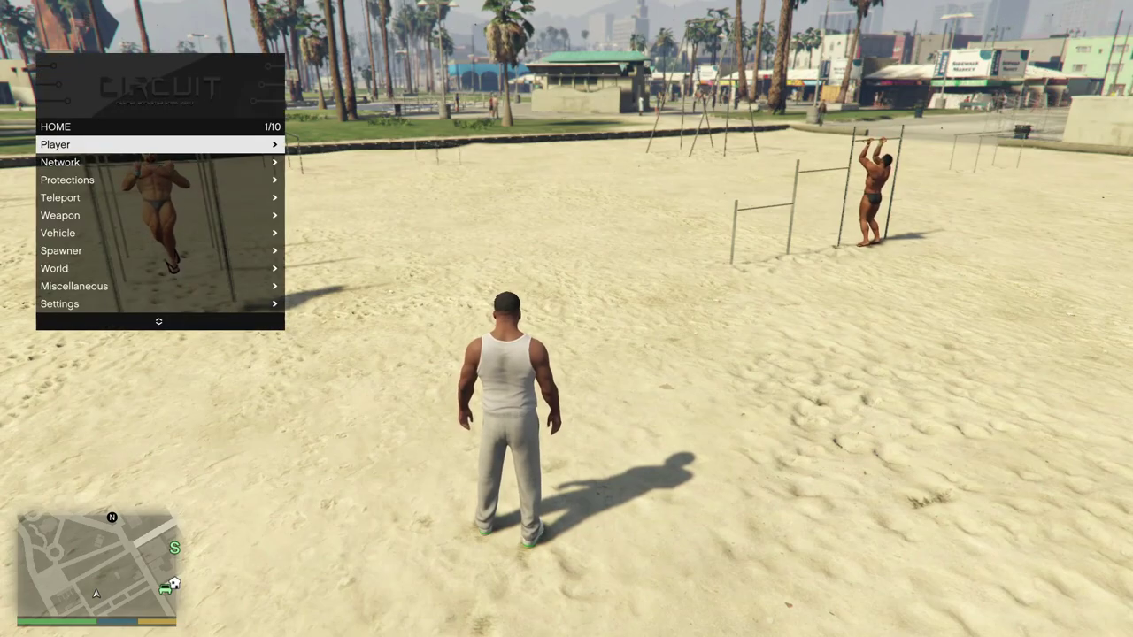
Step: Browse the Circuit Home categories from Player down to Weapon and return to Player
key(w)
key(Down)
key(Down)
key(Down)
key(Down)
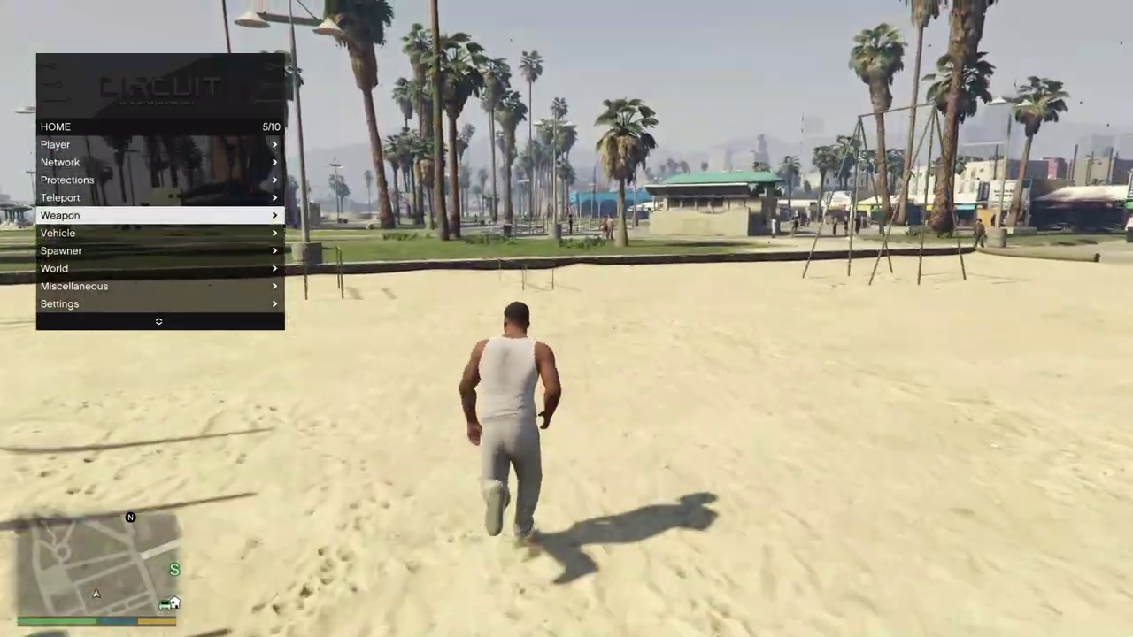
key(Up)
key(Up)
key(Up)
key(Up)
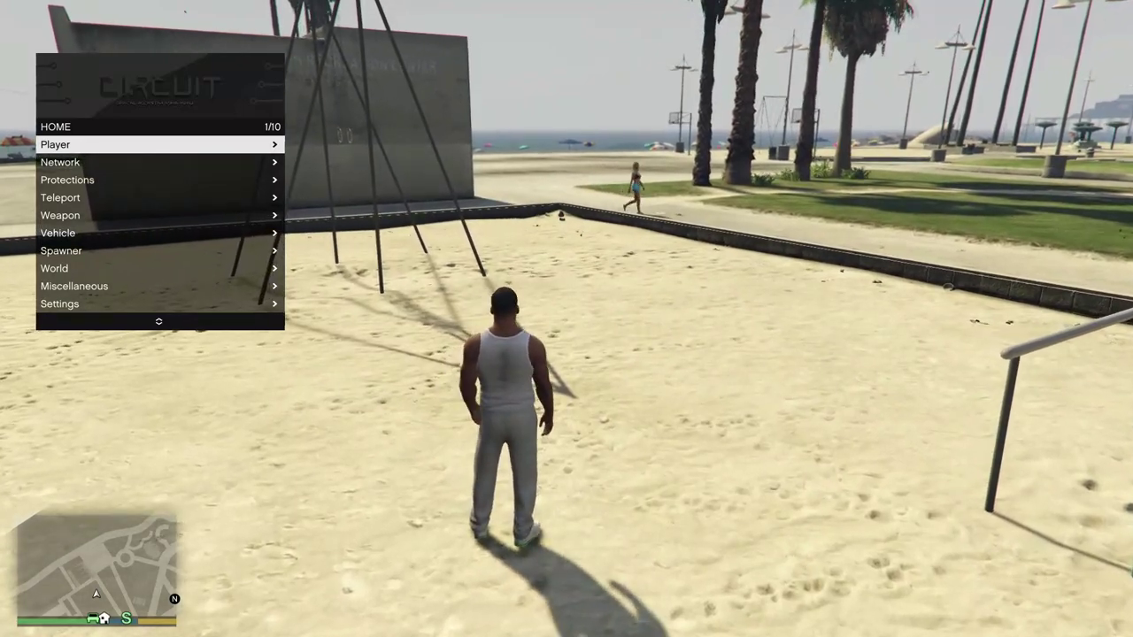
Step: Hide the Circuit menu and check Screen Type and Pause Game On Focus Loss in the game's Graphics settings
key(BackSpace)
key(Escape)
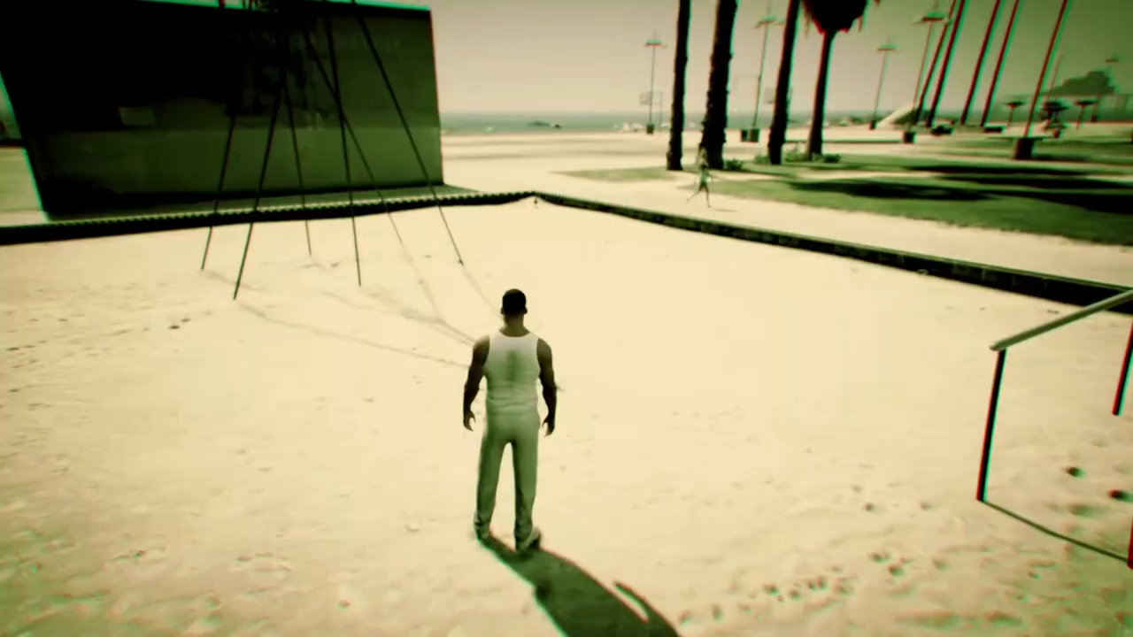
click(625, 118)
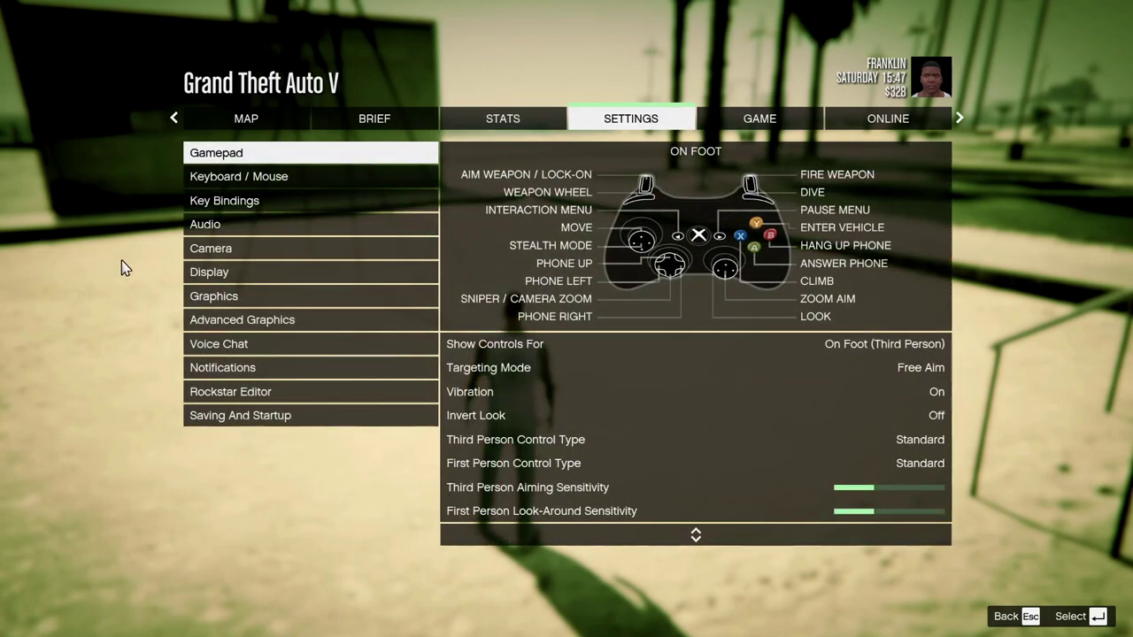
click(221, 296)
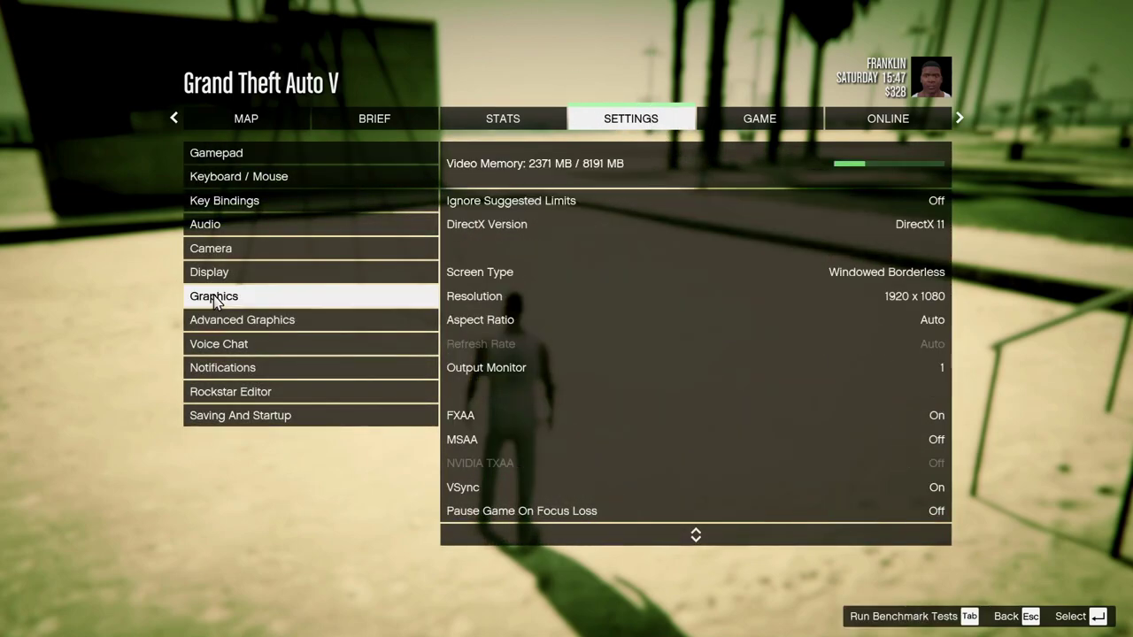
click(877, 274)
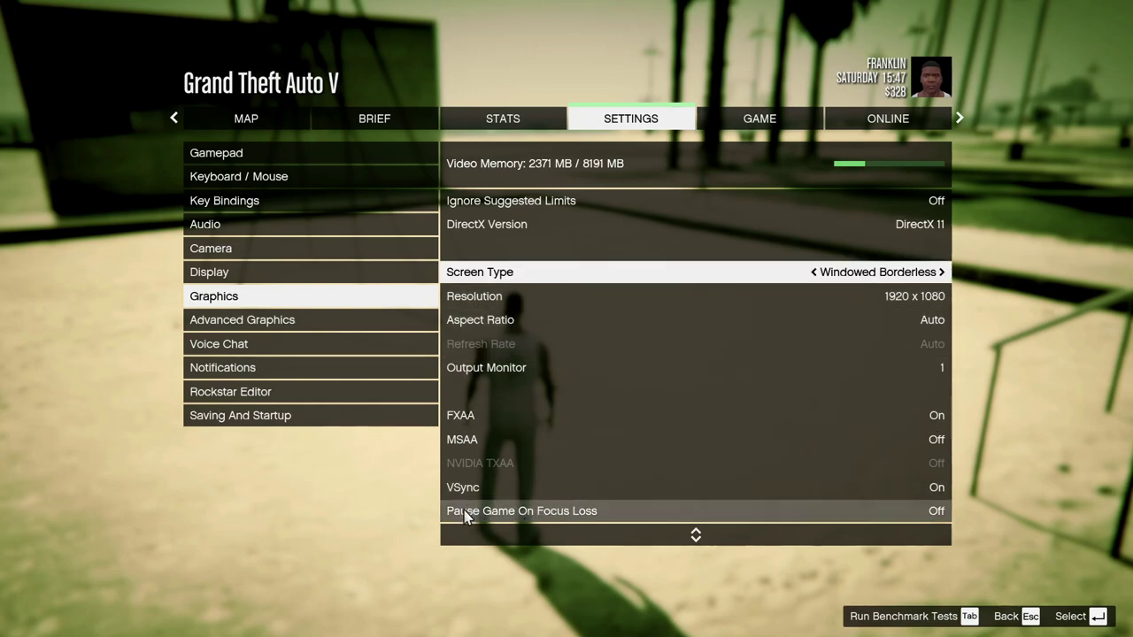
click(939, 518)
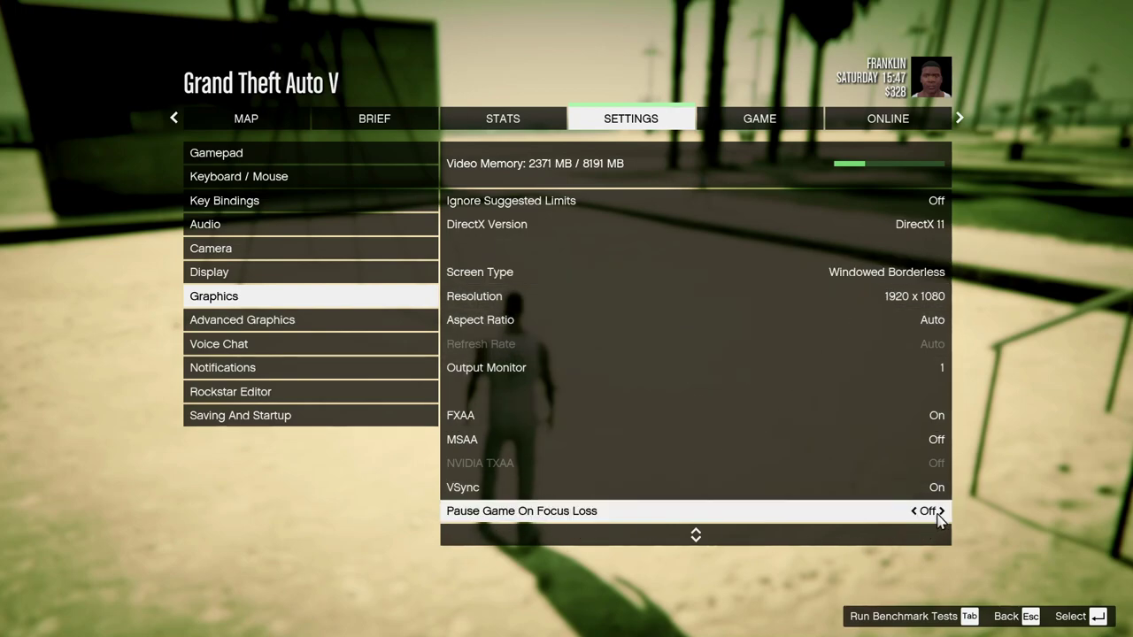
key(Escape)
key(Escape)
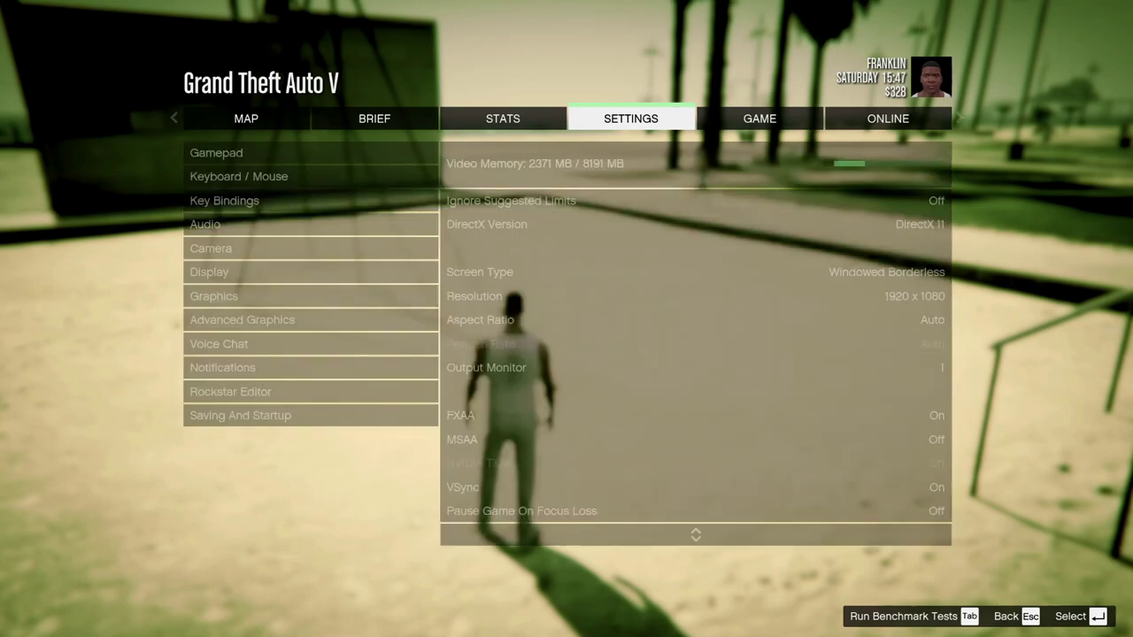
key(Escape)
Step: Run the character around the exercise area of Vespucci Beach
key(w)
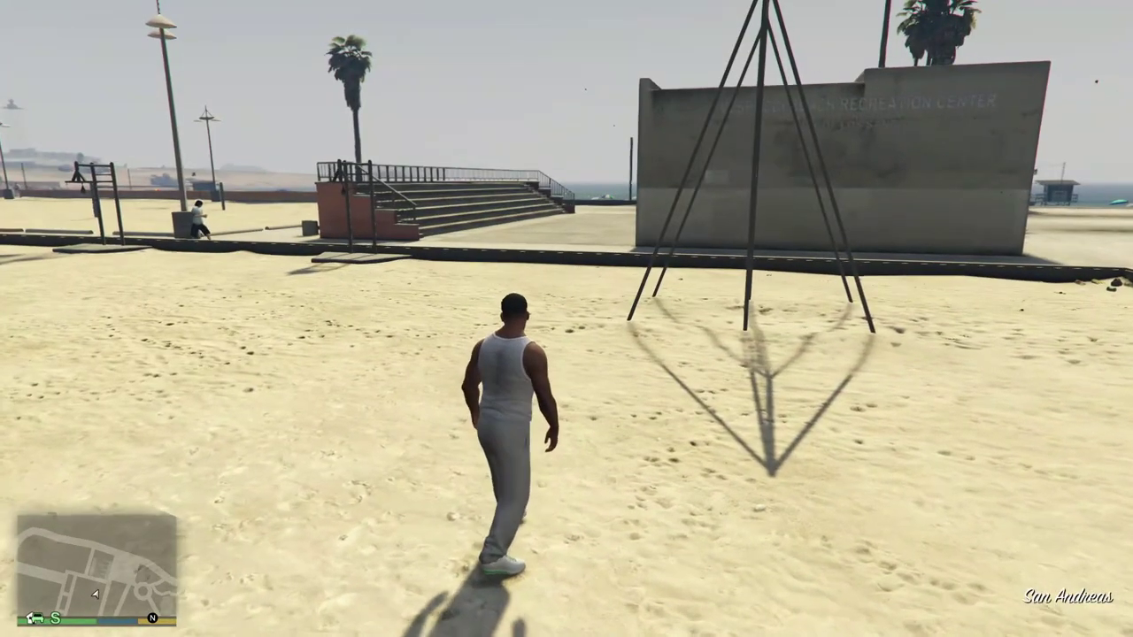
key(w)
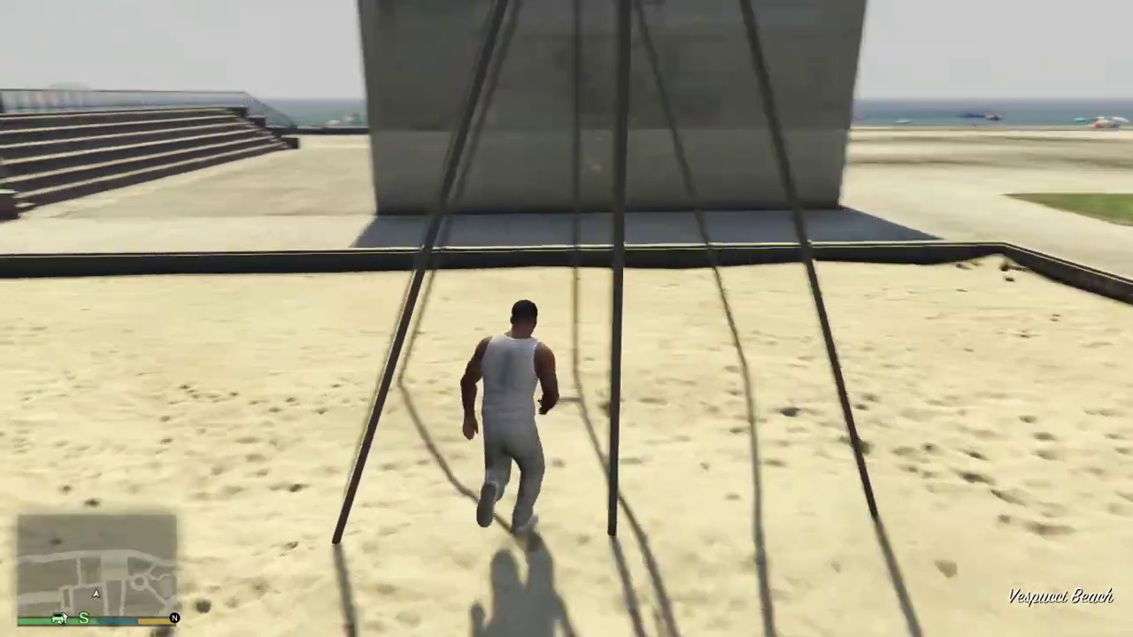
key(w)
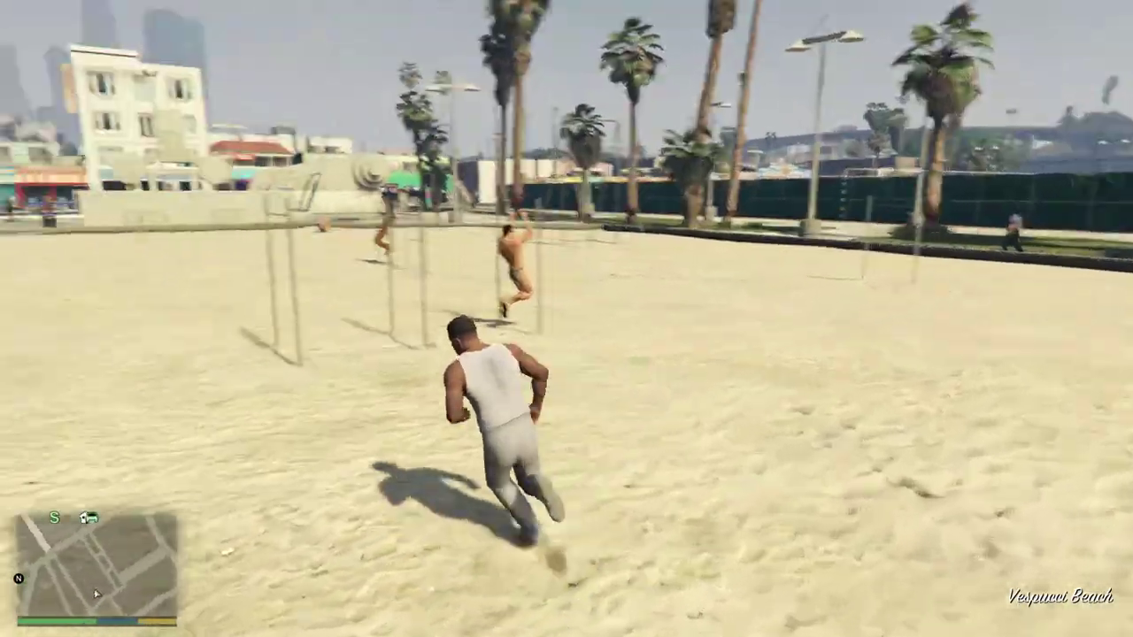
key(w)
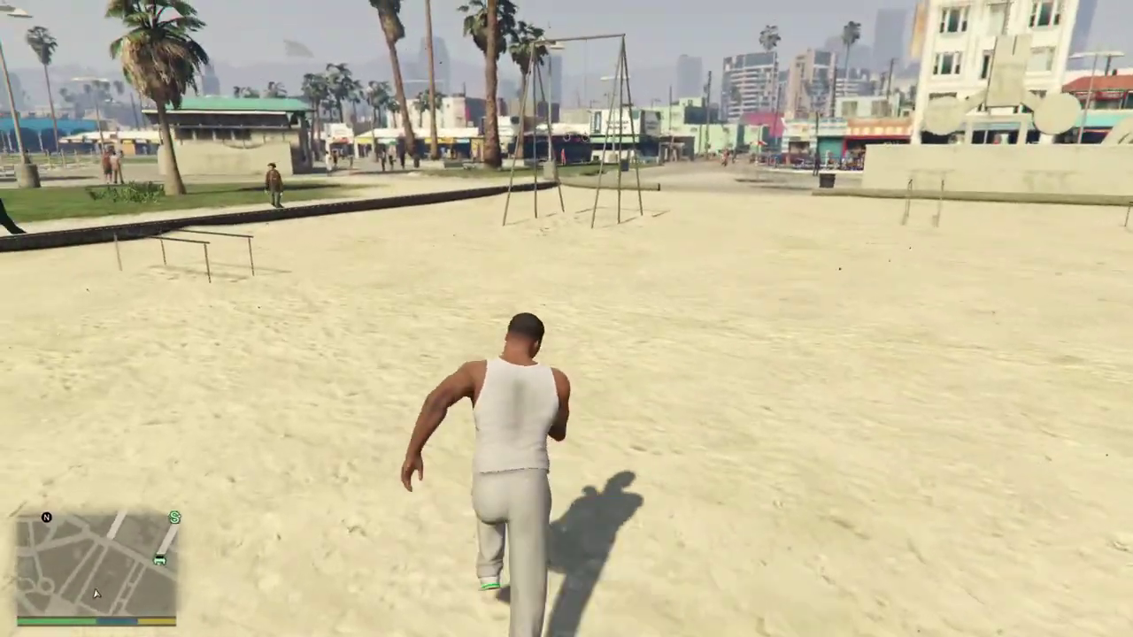
Step: Reopen the Circuit menu and look through the Network options, including All Players, Anti-AFK and Session
key(F4)
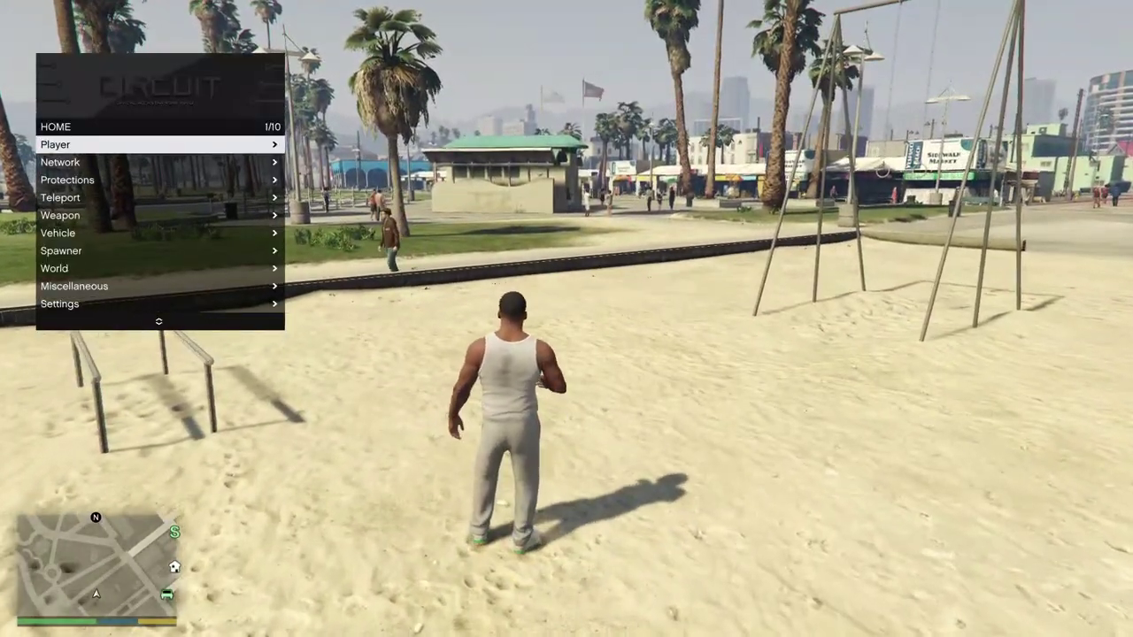
key(Return)
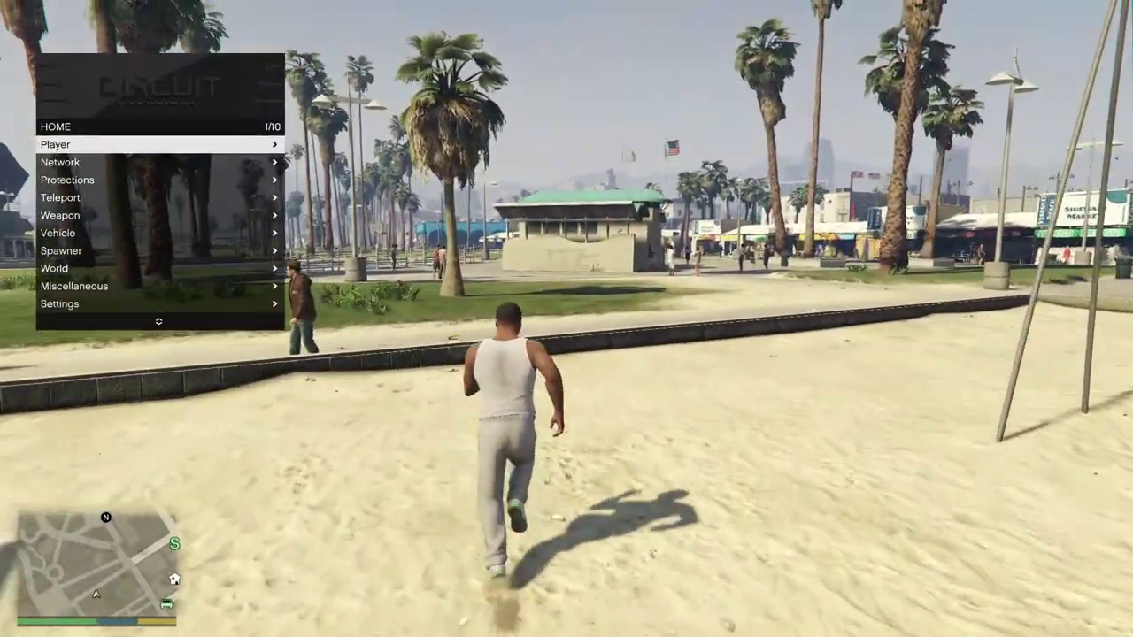
key(Down)
key(Return)
key(Down)
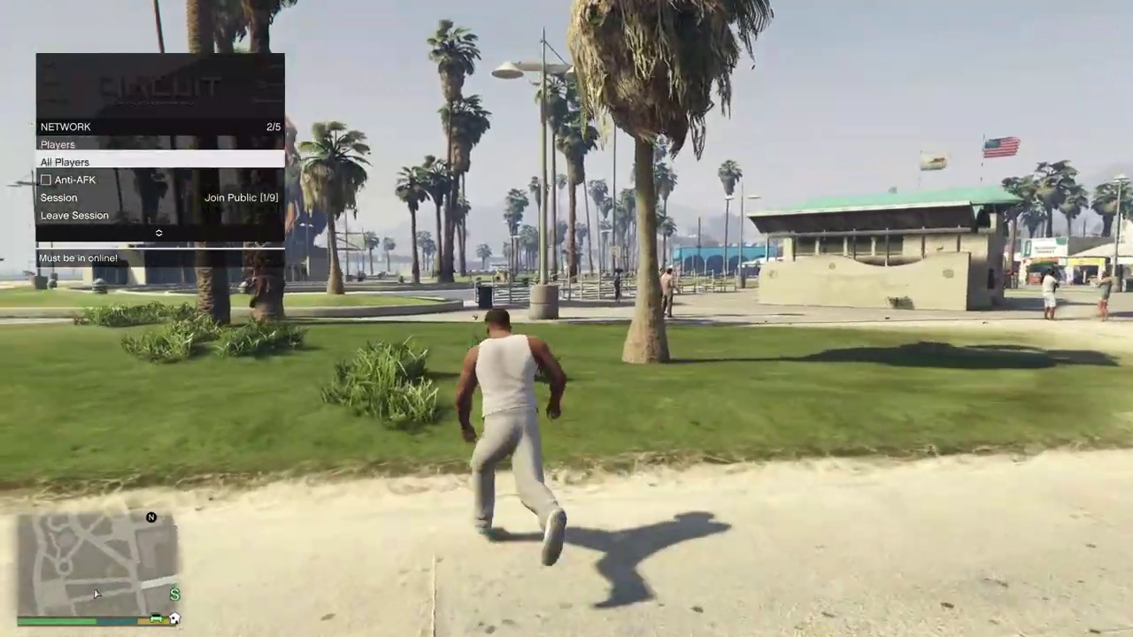
key(w)
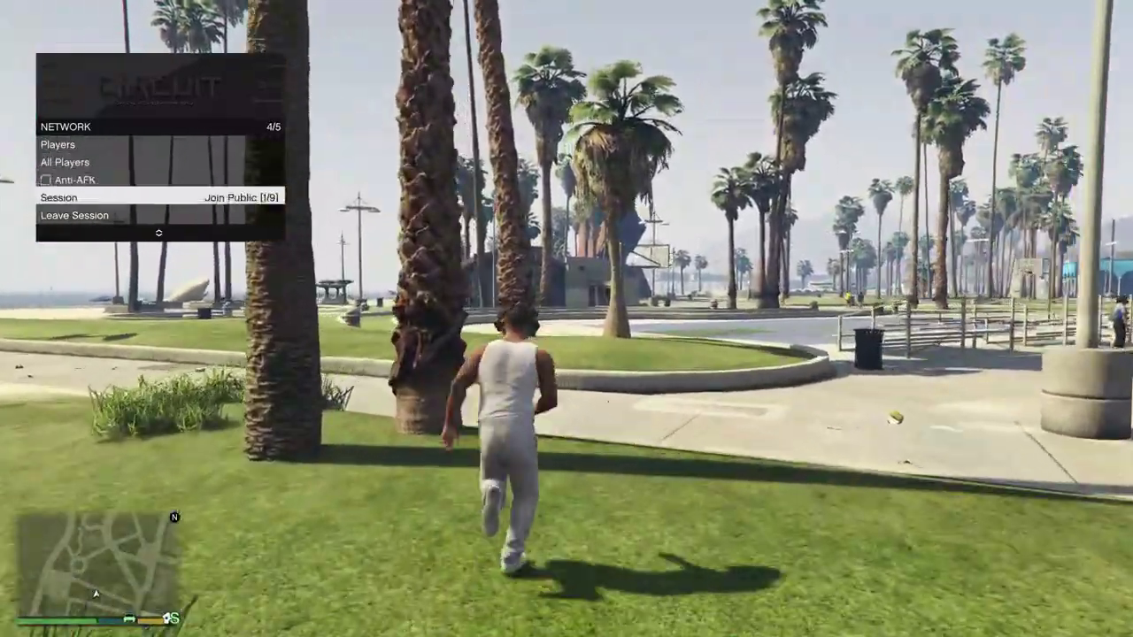
key(Down)
key(Down)
key(Up)
key(Up)
key(Down)
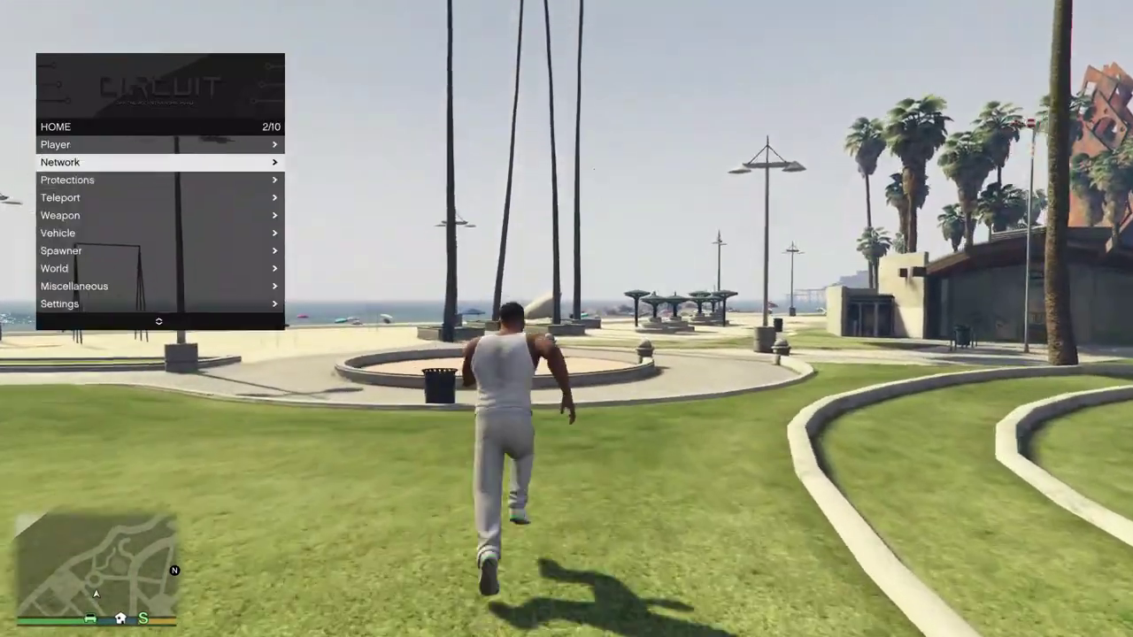
Step: Look through the Protections options and the Teleport options with their preset locations
key(w)
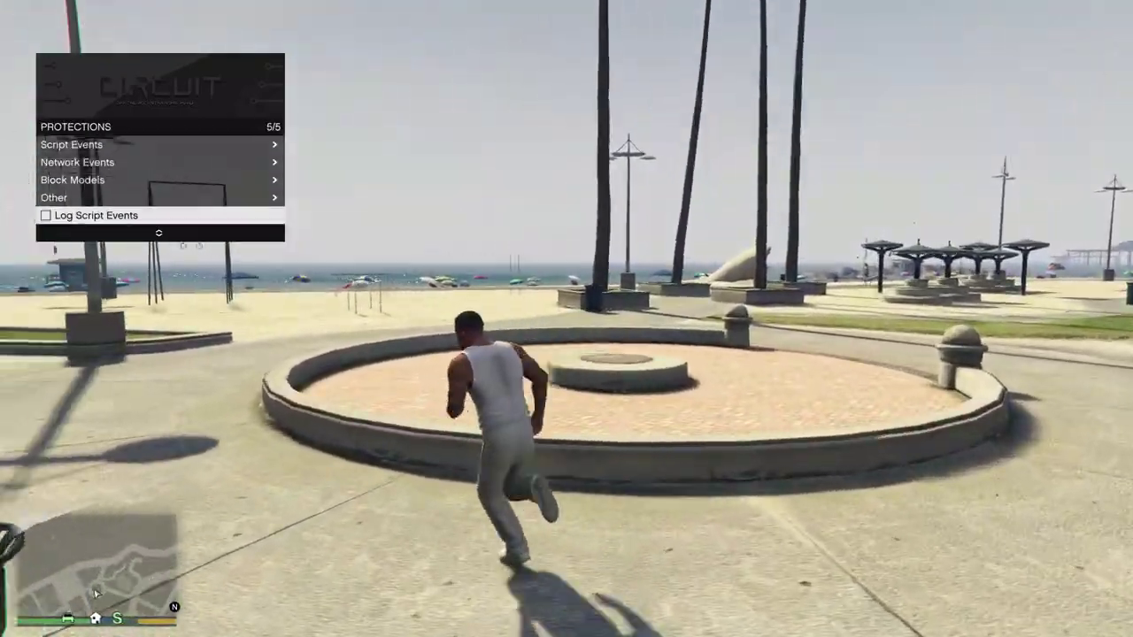
key(Return)
key(Down)
key(Down)
key(Down)
key(Down)
key(Down)
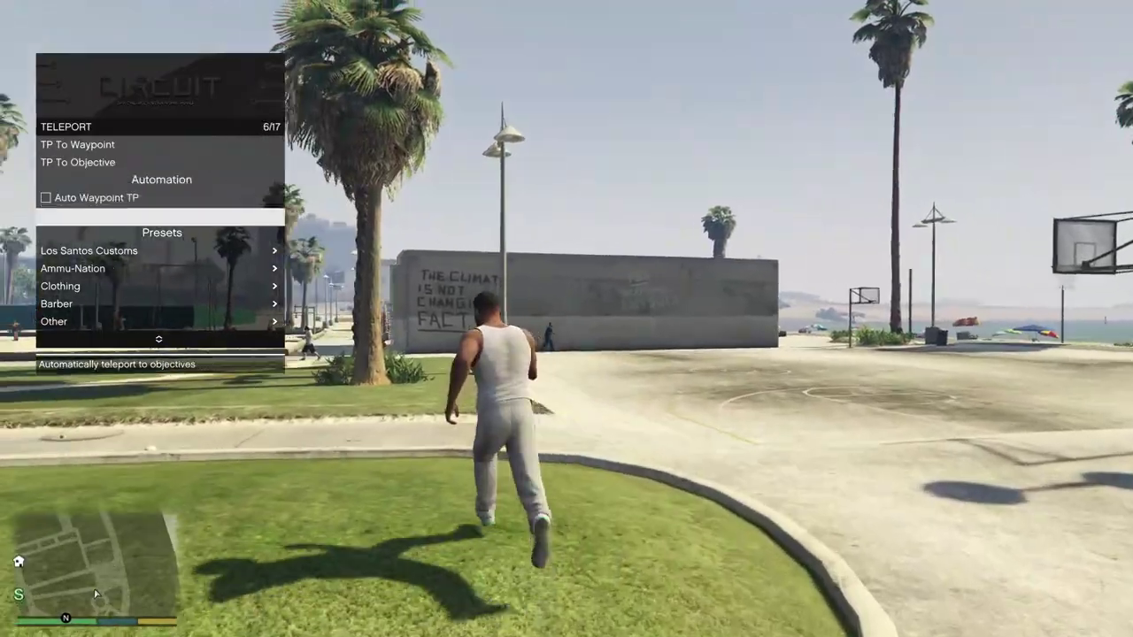
key(Down)
key(BackSpace)
Step: Examine the Weapon options from Loadout down to Fire Bullets
key(Down)
key(Return)
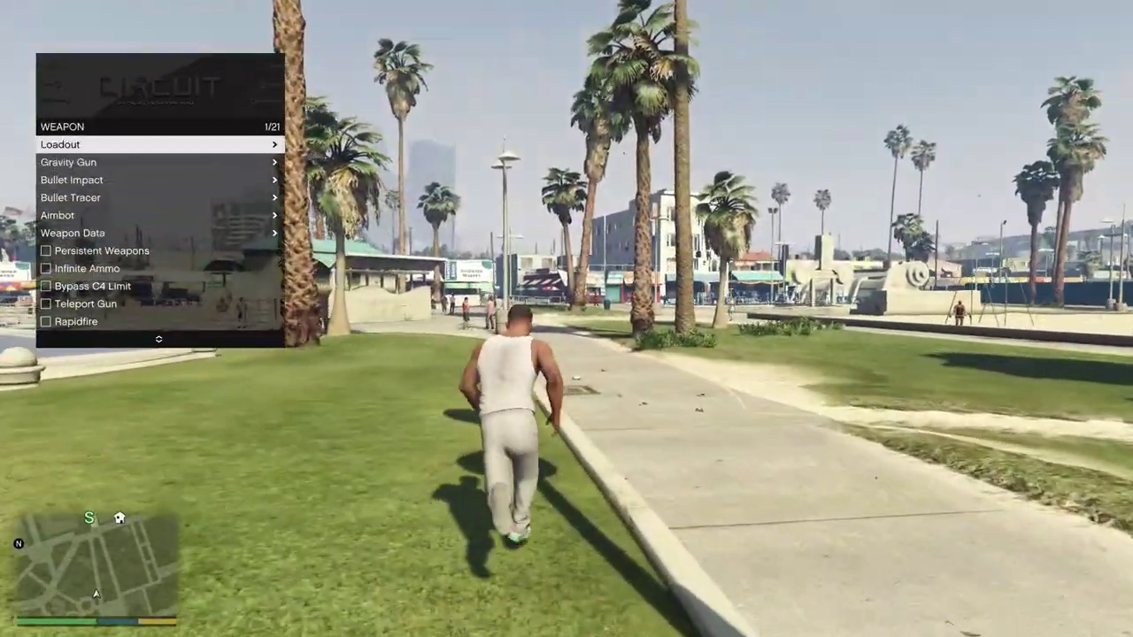
key(Down)
key(Down)
key(Down)
key(Down)
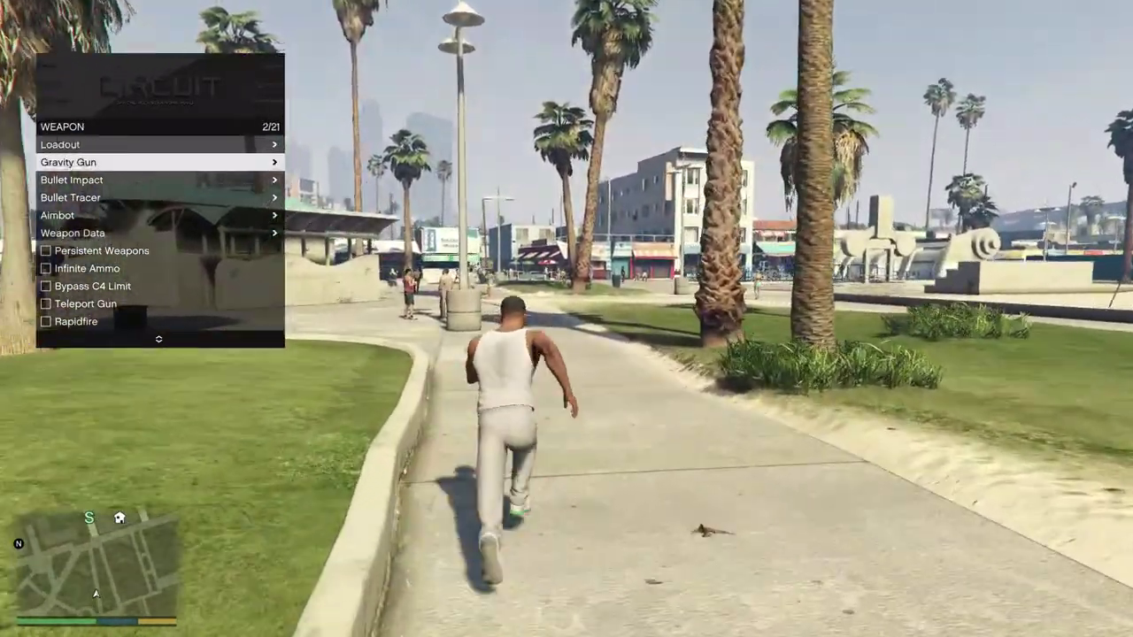
key(Down)
key(Down)
key(Down)
key(Down)
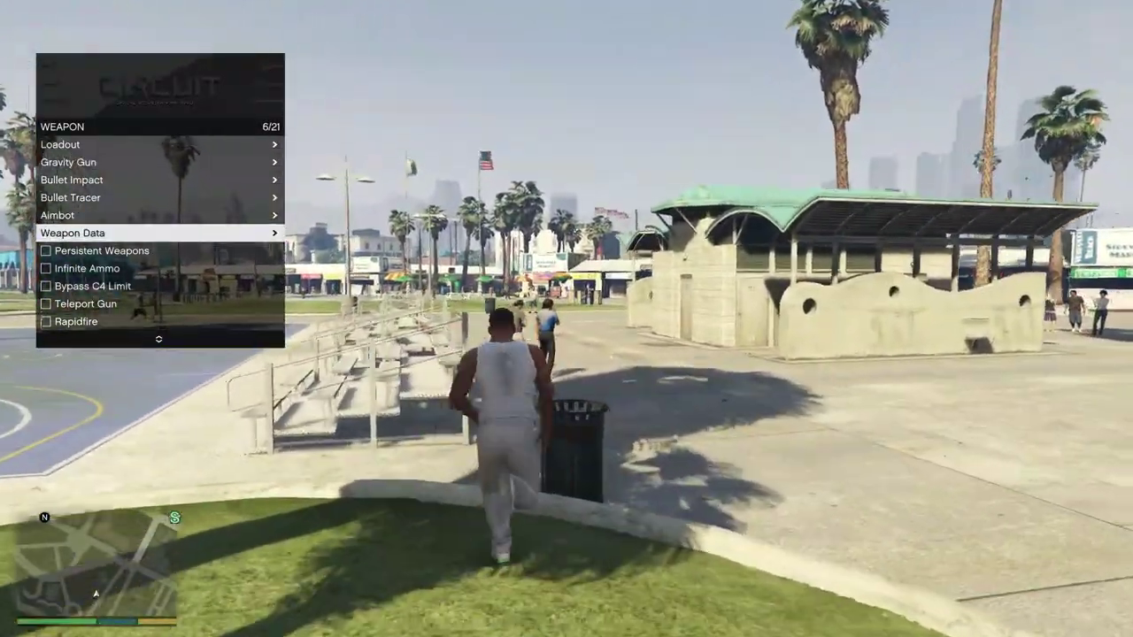
key(Down)
key(Down)
key(Down)
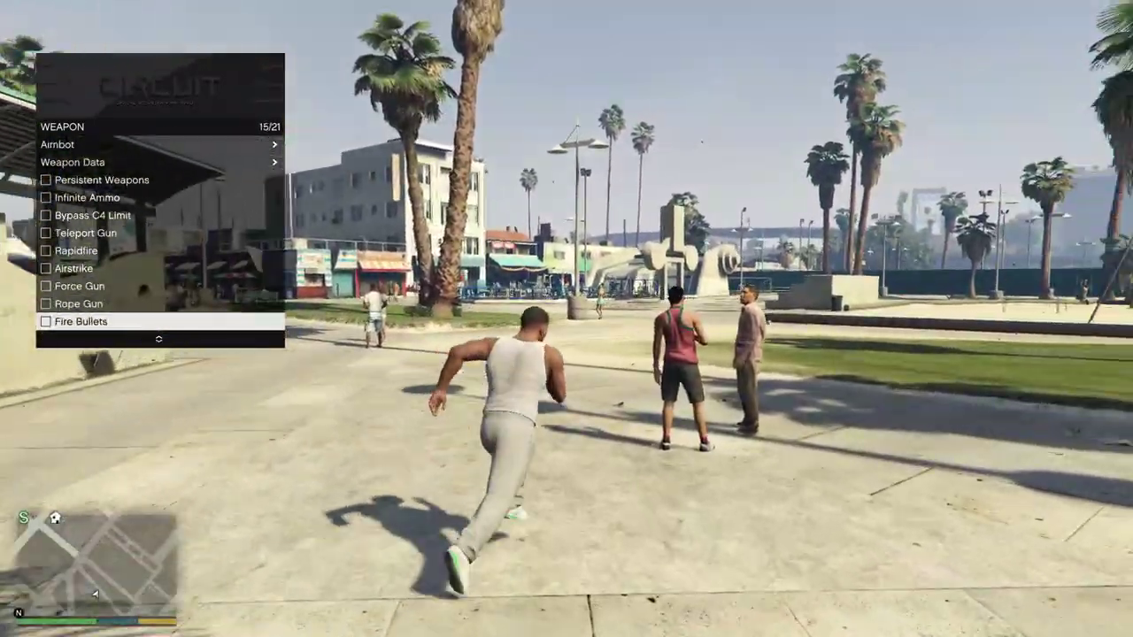
Step: Look through the Vehicle options and the Spawner submenu
key(BackSpace)
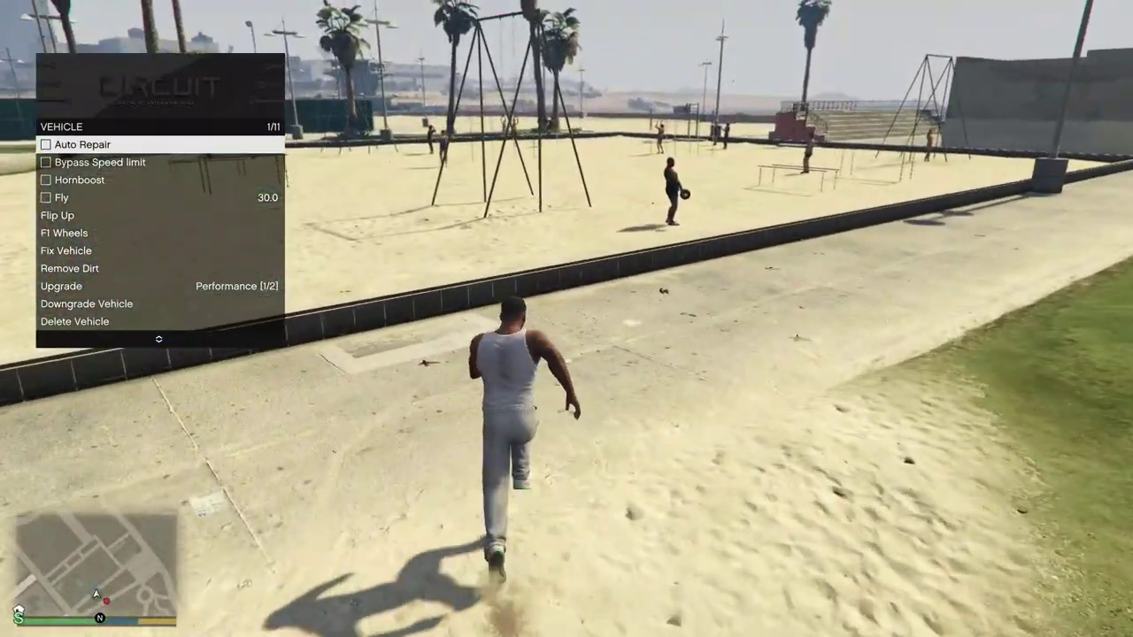
key(BackSpace)
key(Down)
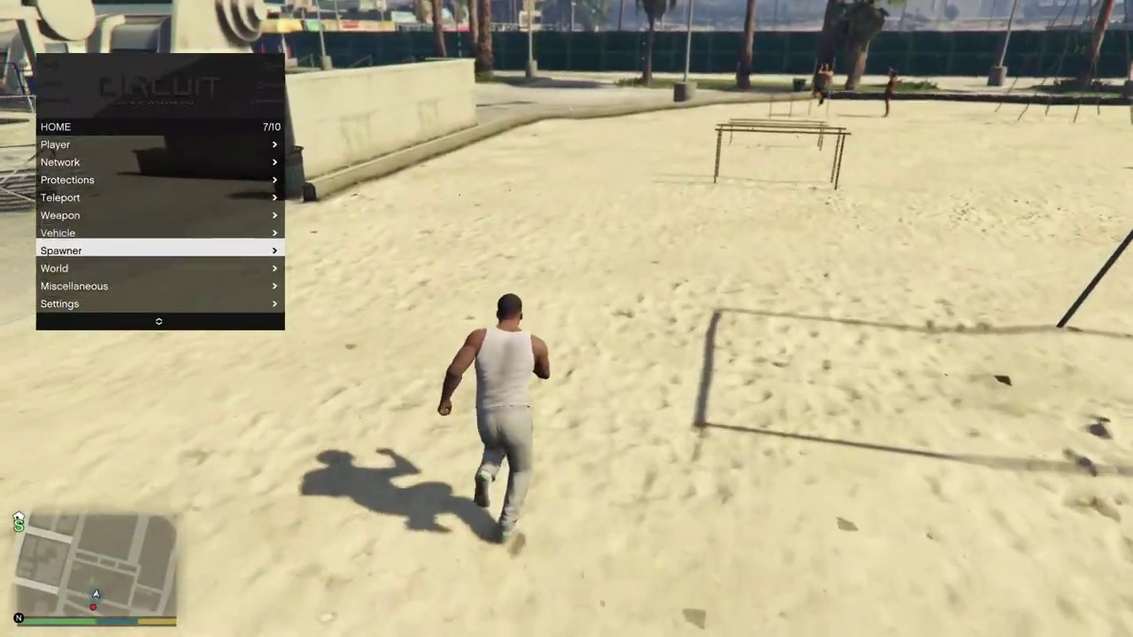
key(Return)
key(Down)
key(Down)
key(Down)
key(Up)
key(Down)
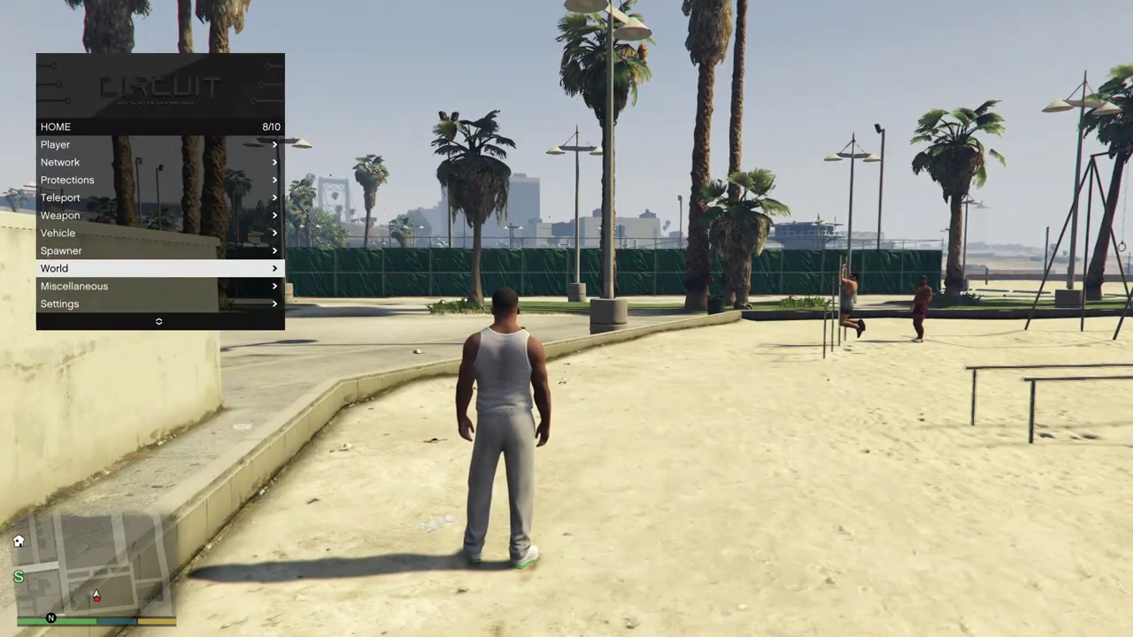
Step: Examine the HUD colour values and the Disables toggles in the Miscellaneous category
key(Return)
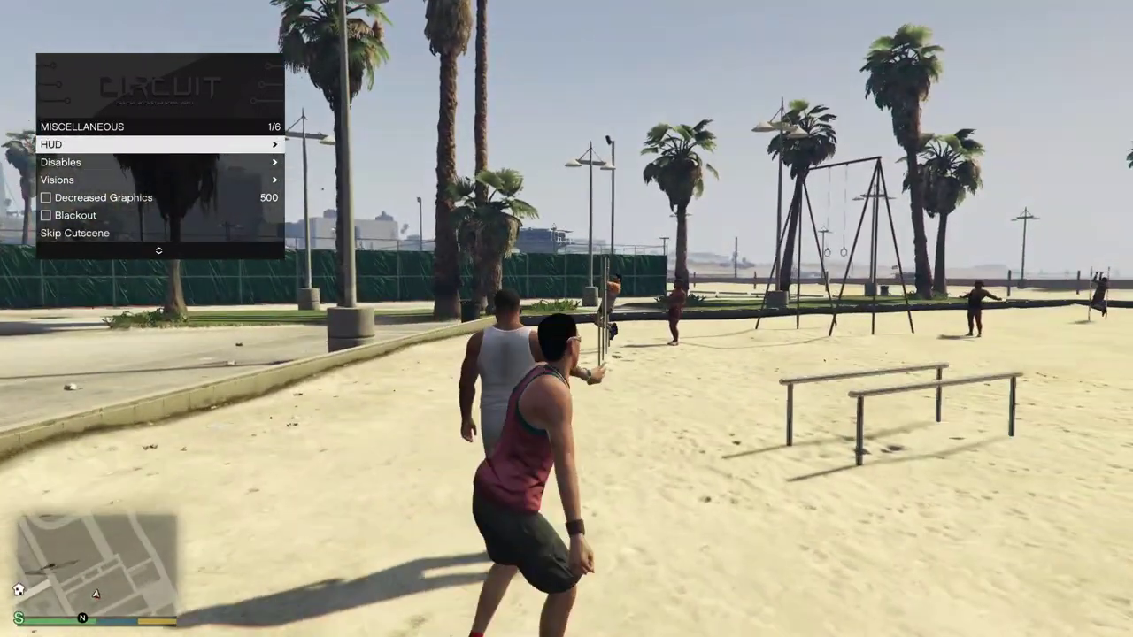
key(Return)
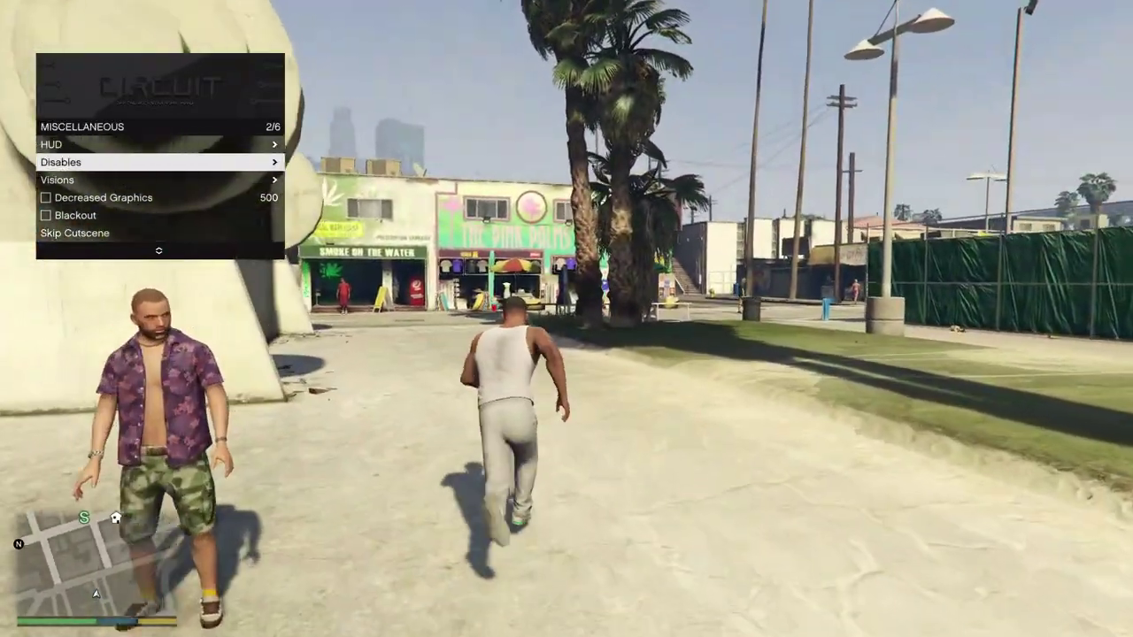
key(Right)
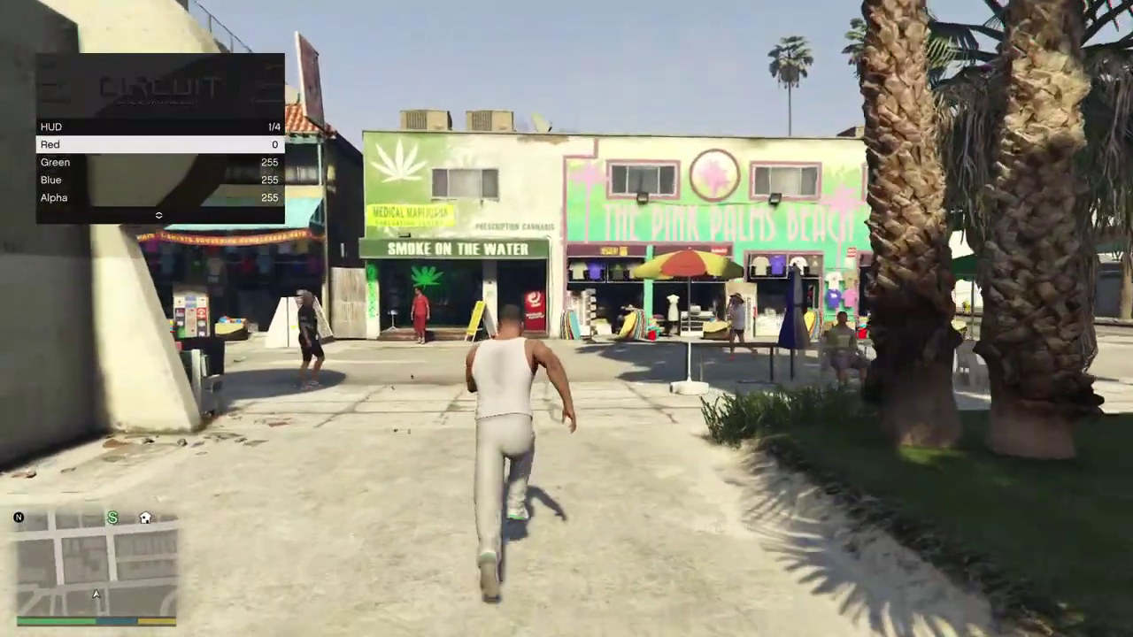
key(Right)
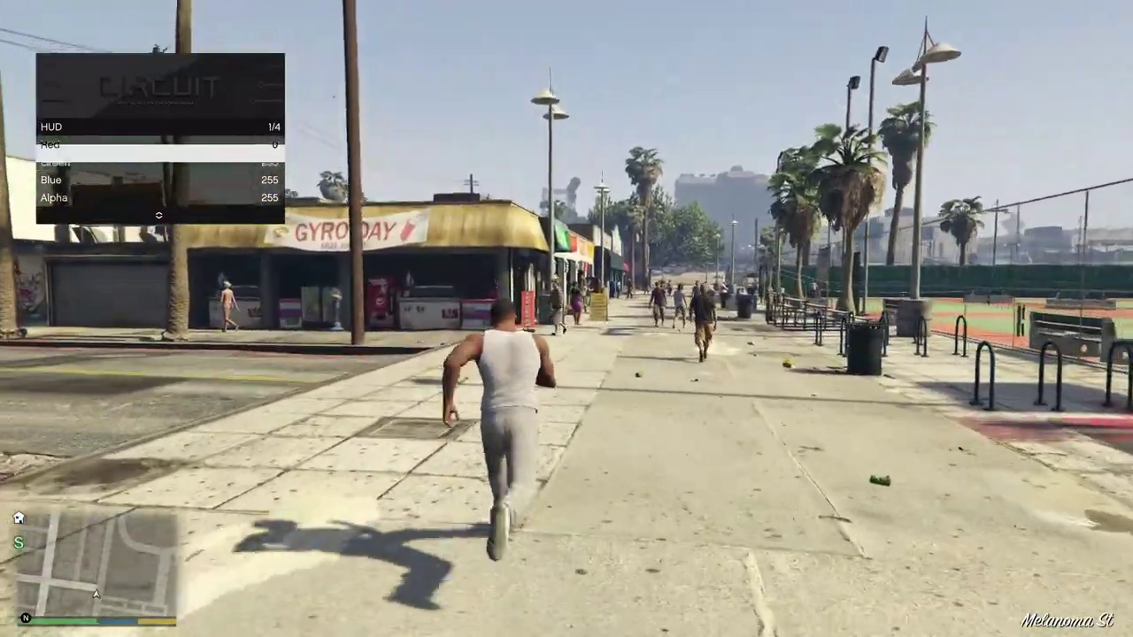
key(BackSpace)
key(Down)
key(Return)
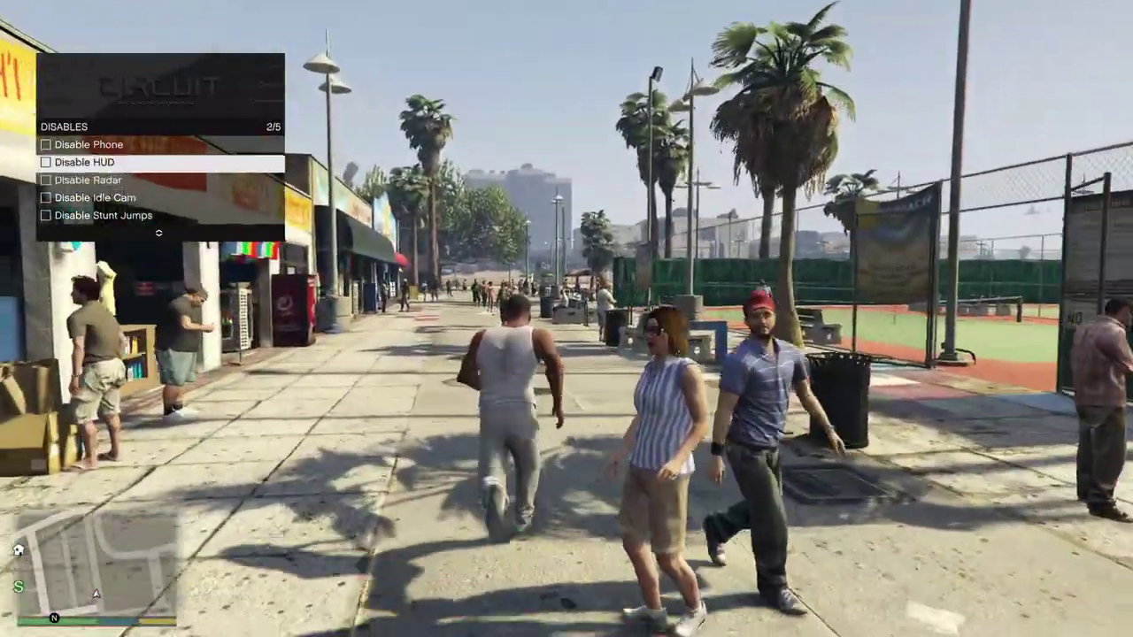
Step: Browse the Vision Types in Visions, return to the Miscellaneous options at Decreased Graphics, and walk the character on
key(BackSpace)
key(Down)
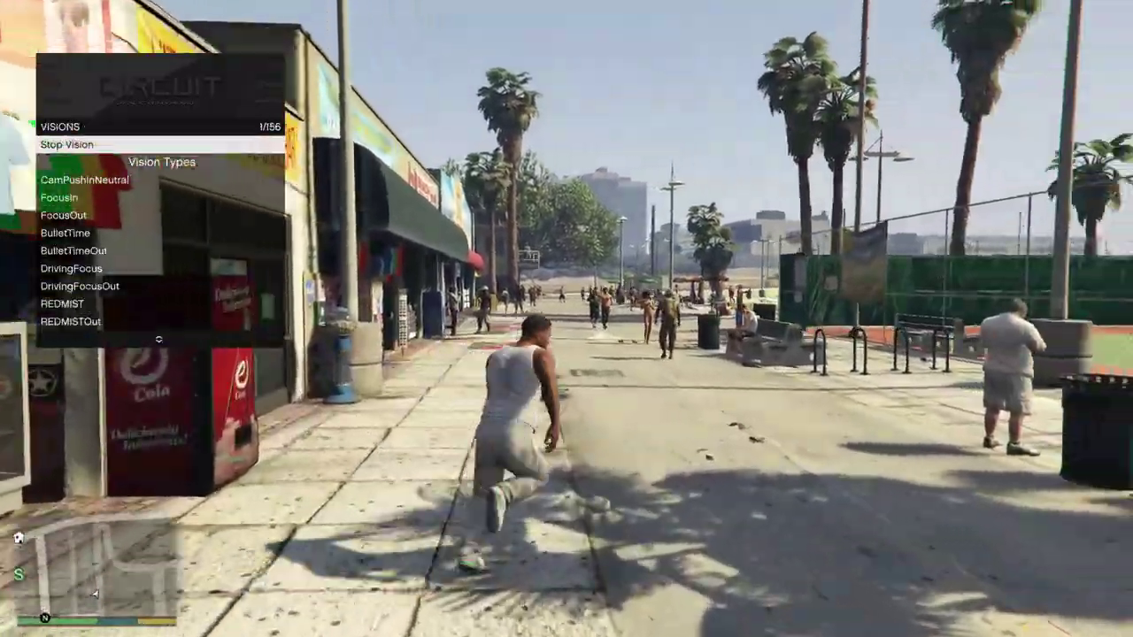
key(Down)
key(Down)
key(Down)
key(Up)
key(Up)
key(Up)
key(Up)
key(Up)
key(Up)
key(Up)
key(Up)
key(Up)
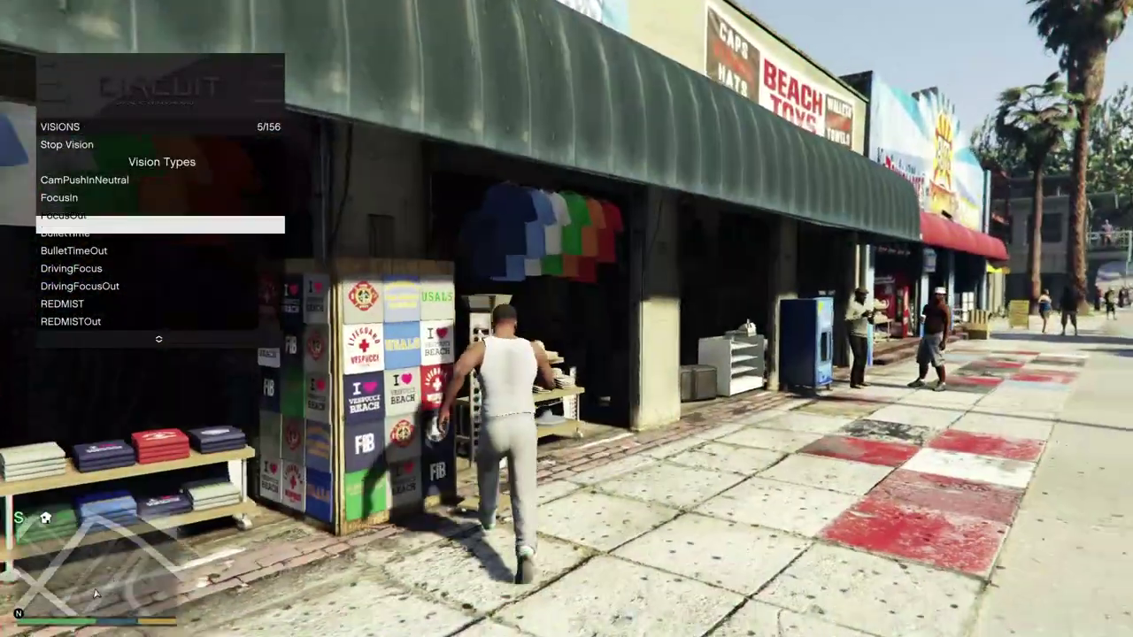
key(Down)
key(Down)
key(Down)
key(w)
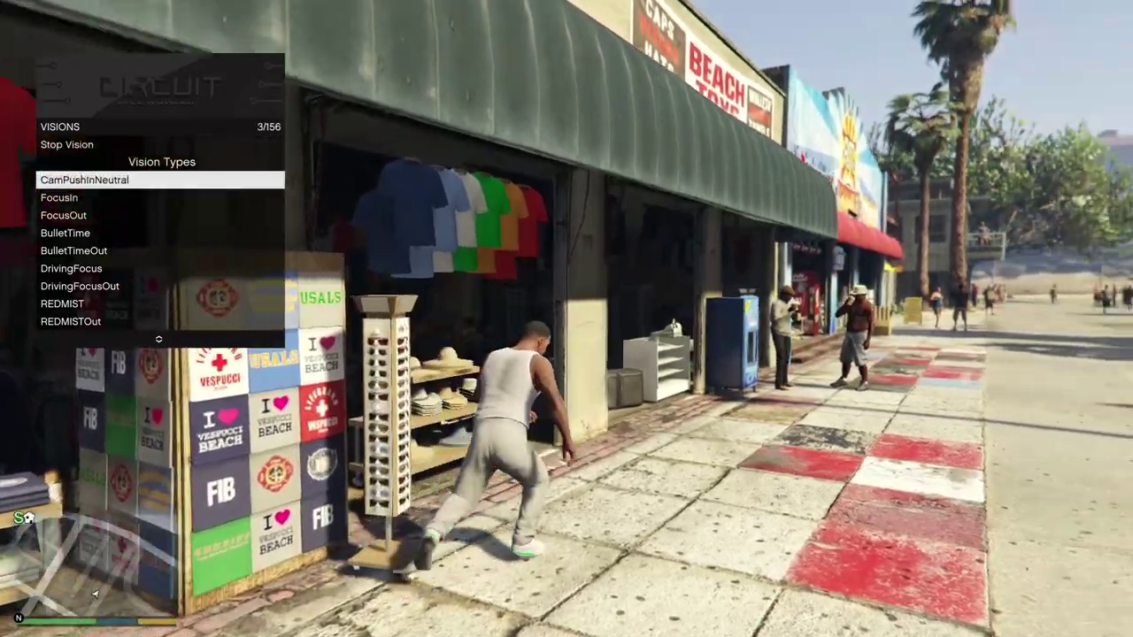
key(Up)
key(BackSpace)
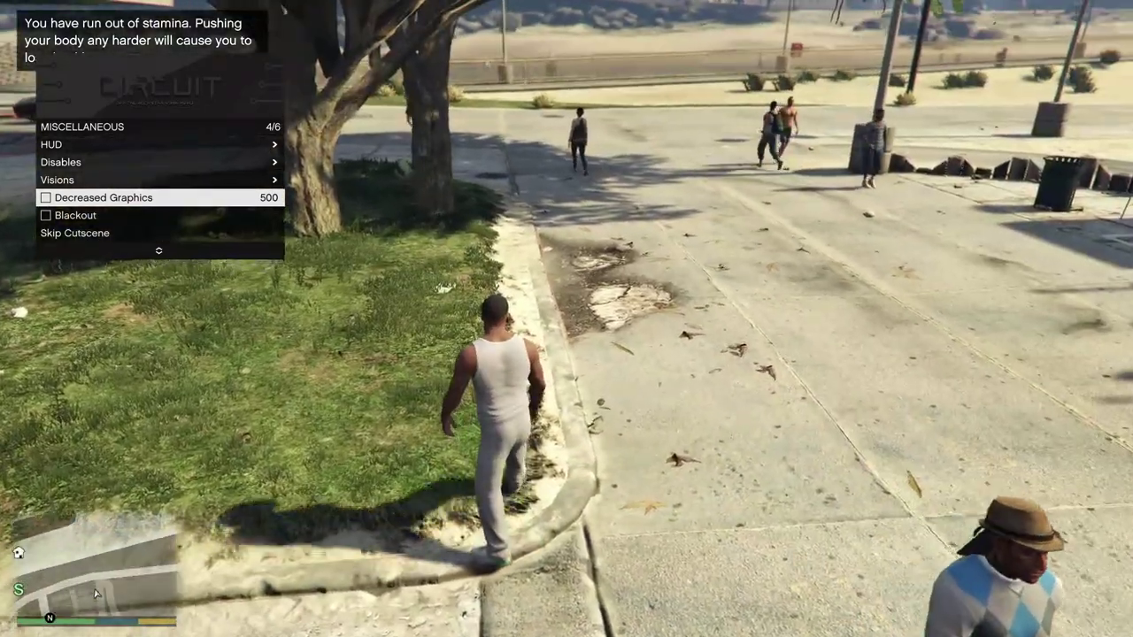
key(w)
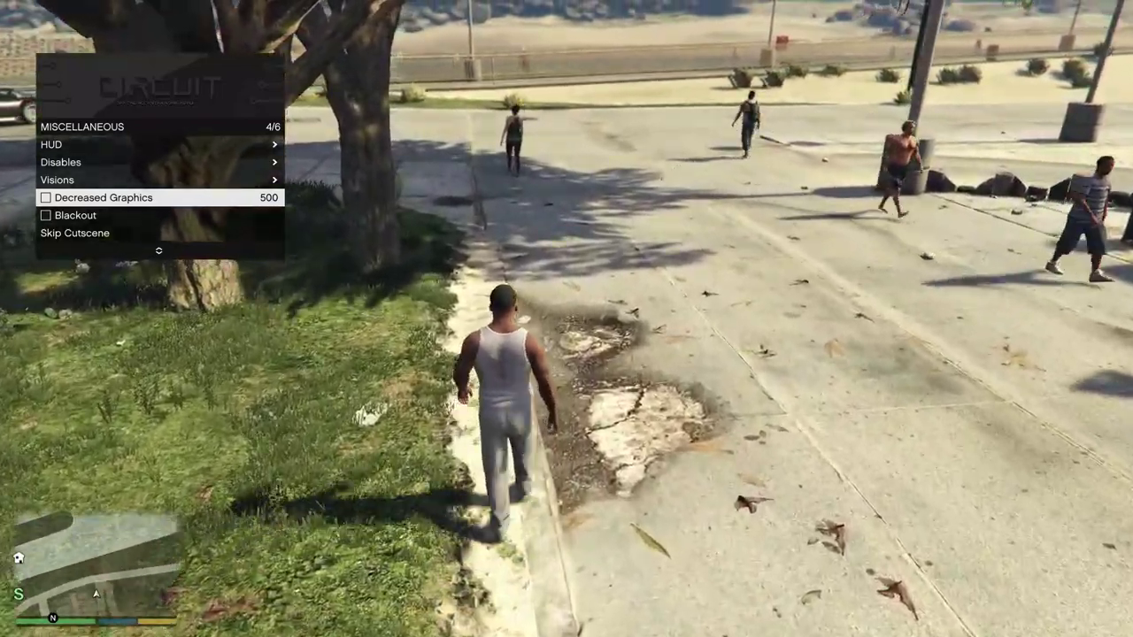